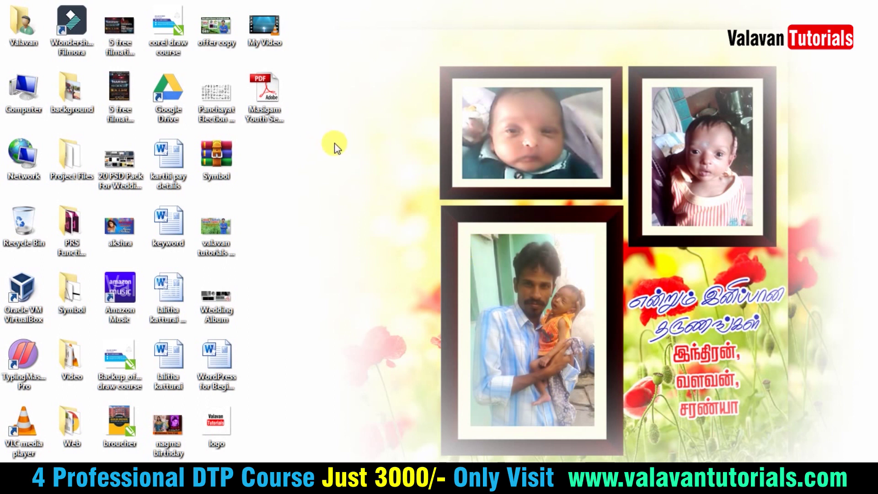
Launch Wondershare Filmora from its desktop shortcut and enter the full feature editor
click(82, 16)
double_click(82, 16)
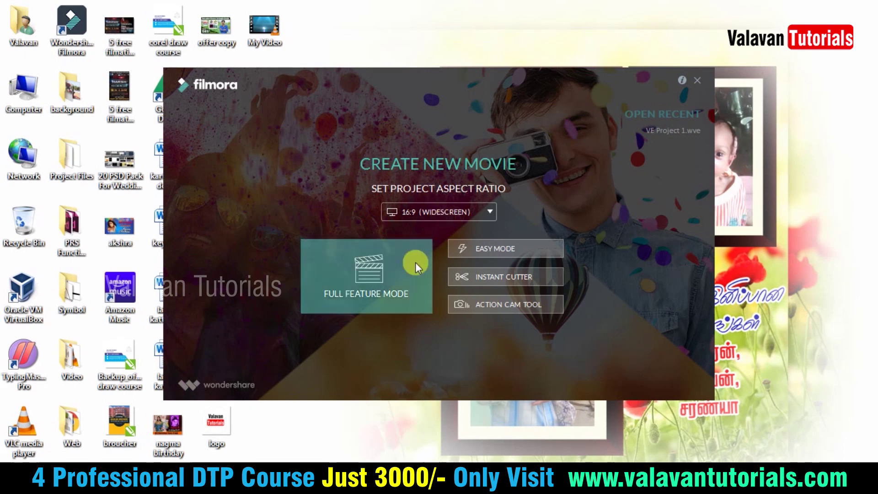
click(366, 276)
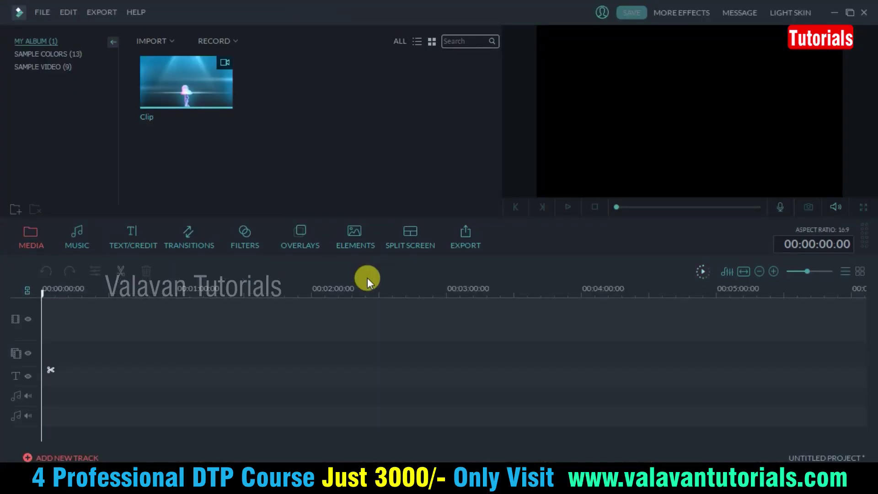
Delete the existing Clip from My Album and confirm its removal
mouse_move(207, 86)
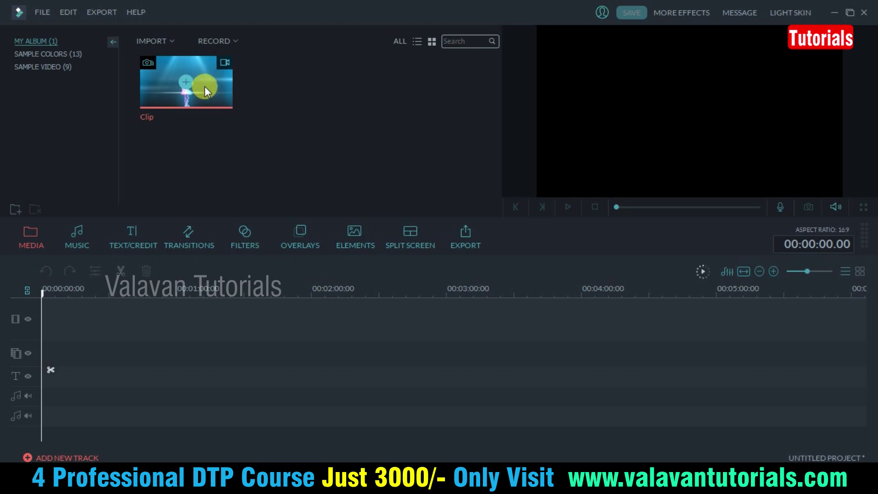
click(204, 86)
key(Delete)
click(412, 277)
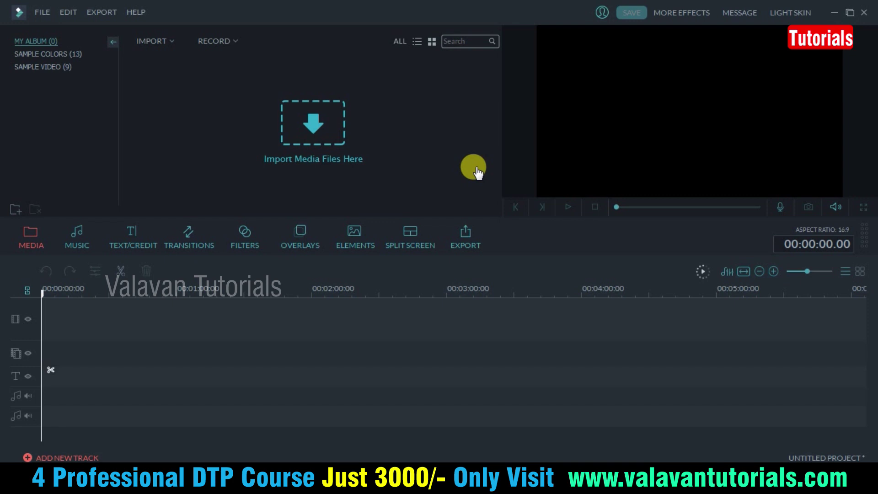
click(155, 42)
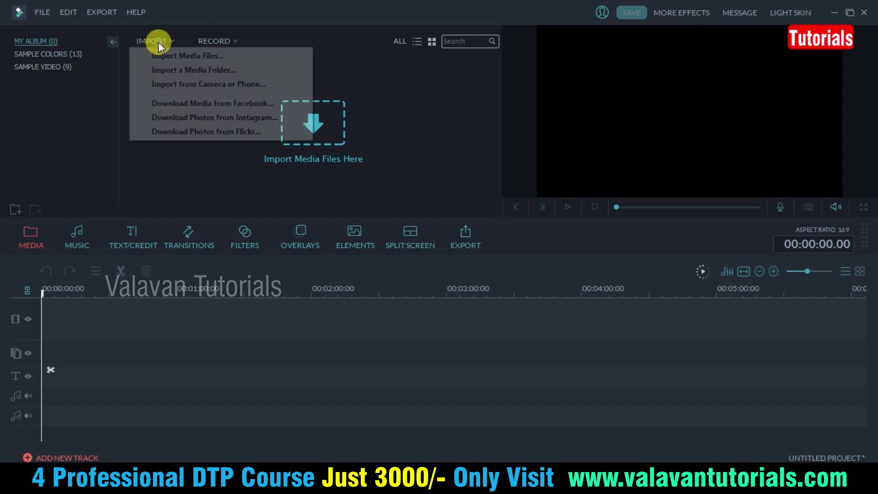
Import Clip from Downloads > #1 Intro and add it to the video track
click(169, 56)
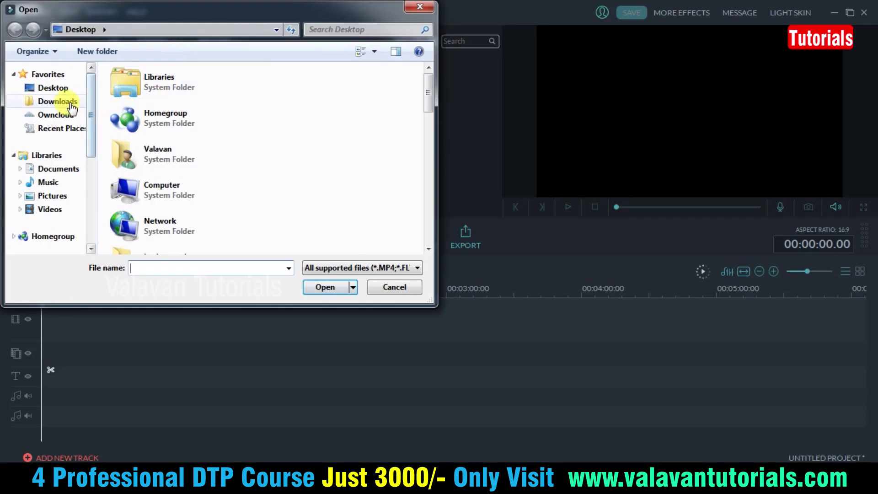
click(66, 101)
click(151, 113)
double_click(151, 113)
click(146, 109)
click(325, 287)
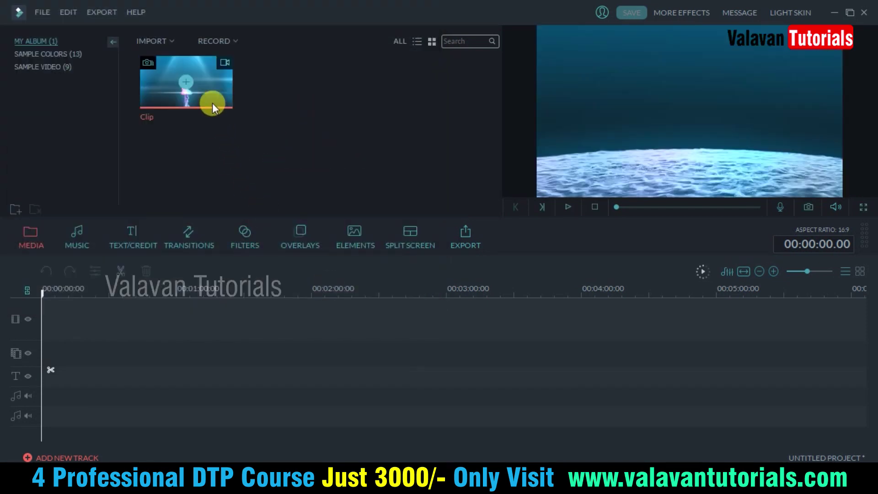
click(186, 82)
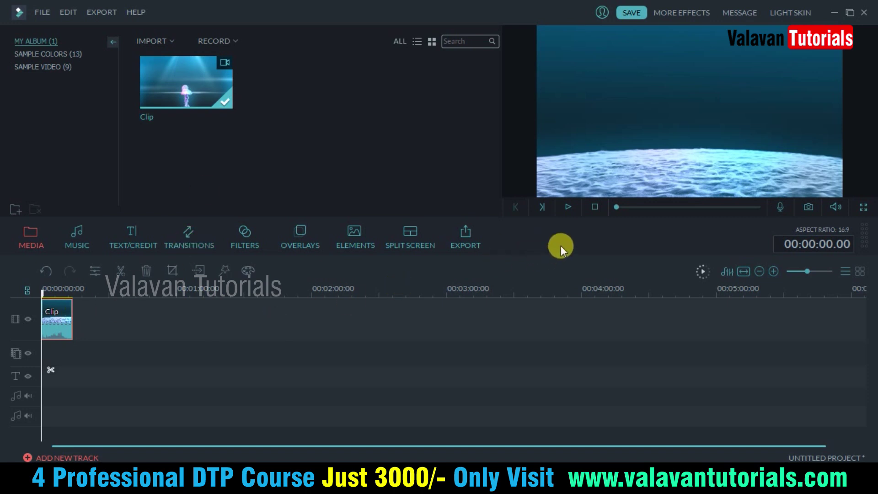
click(566, 206)
Zoom the timeline until the 14-second Clip stretches across most of the track
drag(807, 272, 815, 270)
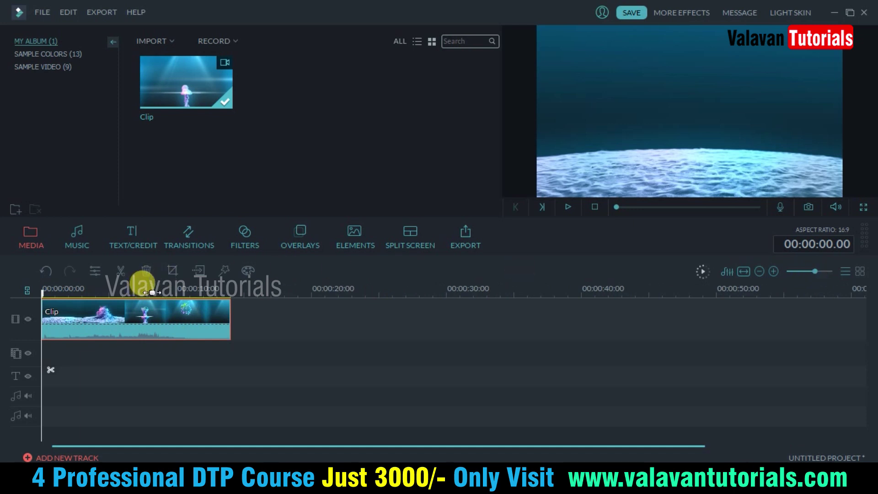
scroll(180, 292, up, 1)
drag(179, 292, 421, 301)
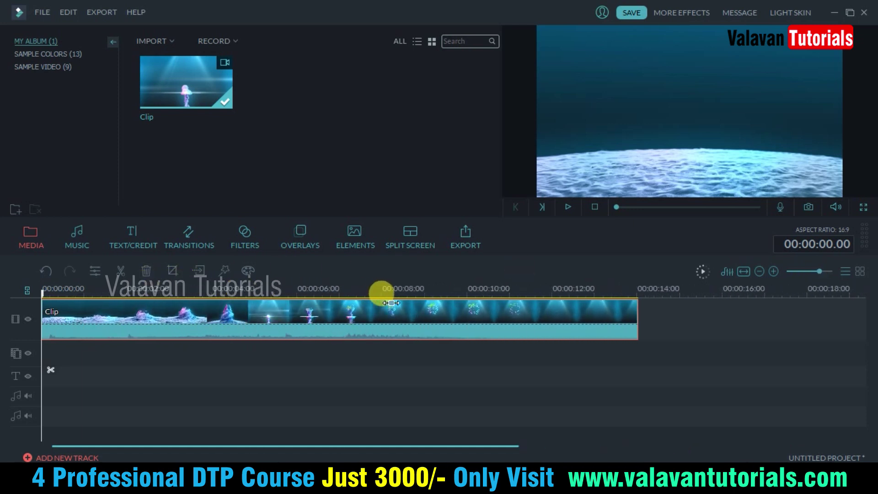
drag(421, 301, 371, 293)
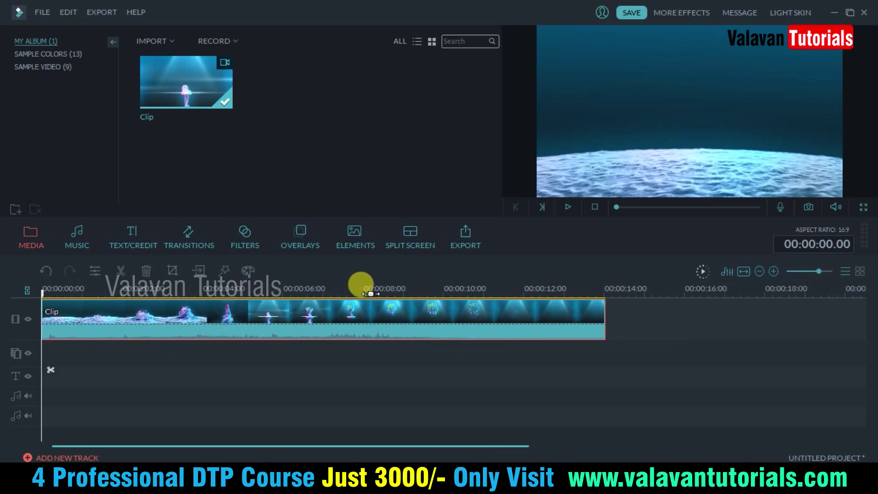
double_click(635, 128)
double_click(573, 172)
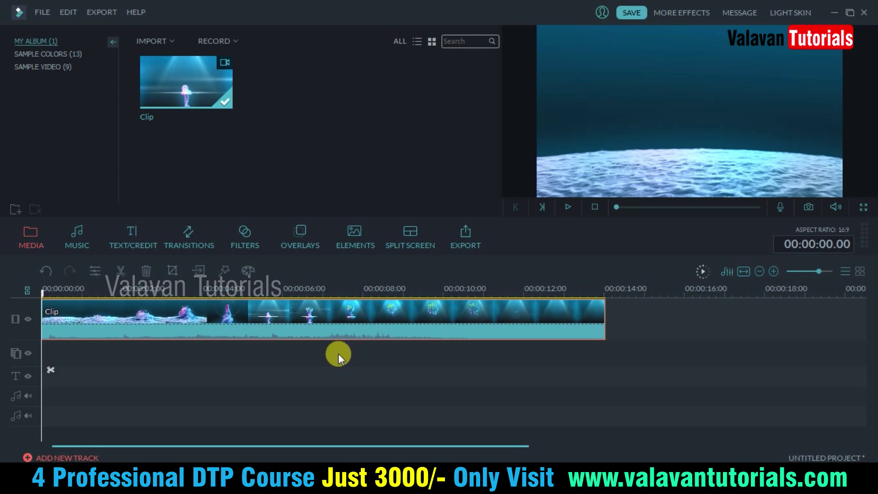
double_click(394, 315)
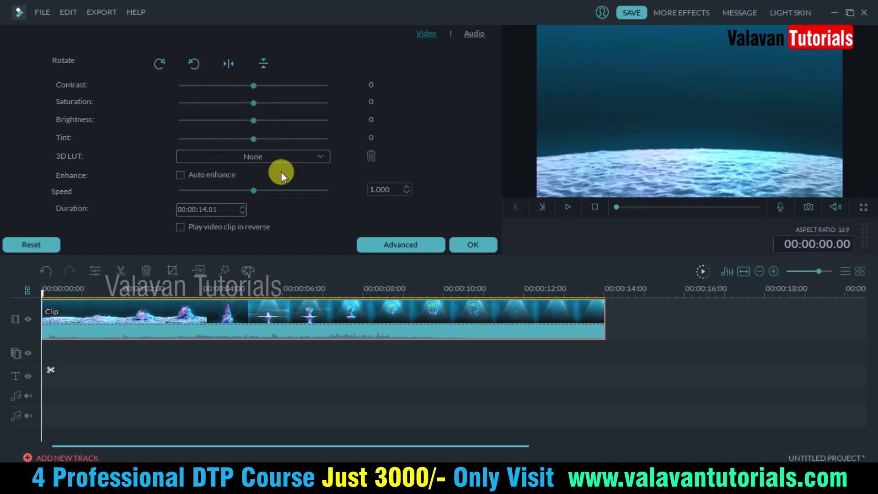
click(258, 227)
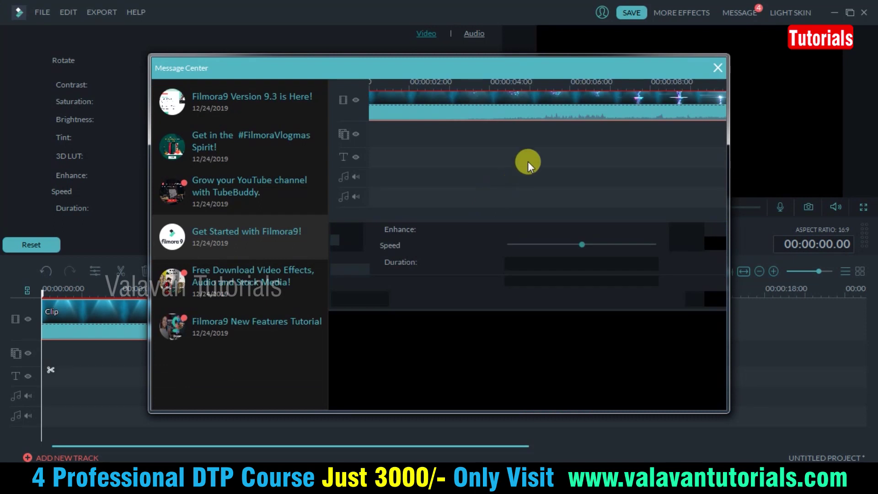
click(716, 68)
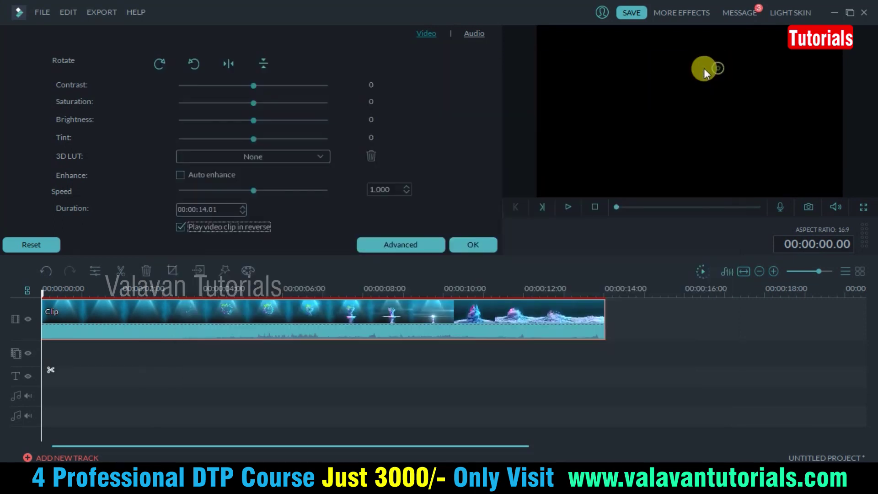
click(413, 240)
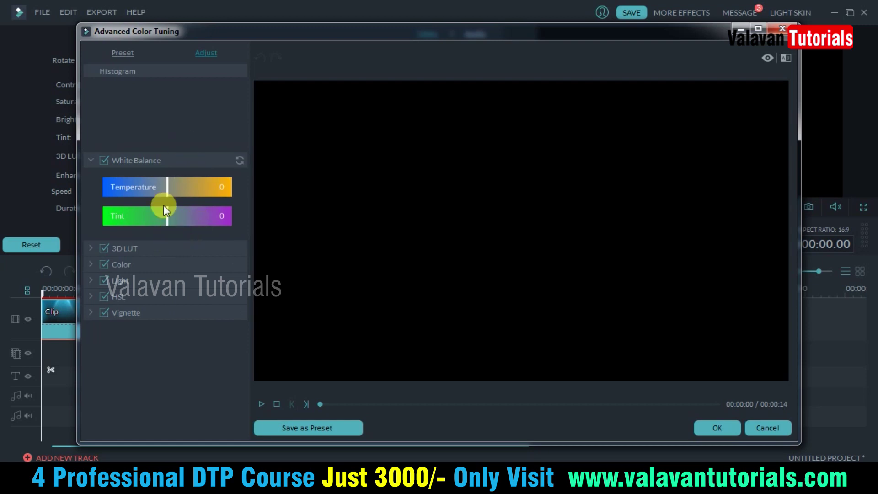
click(261, 403)
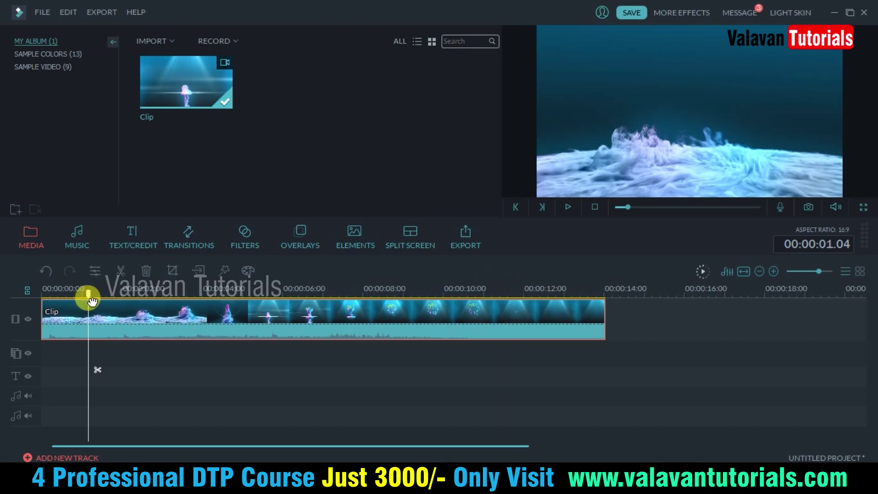
Scrub the playhead to about 00:00:08, where the glowing jellyfish appears
drag(87, 293, 345, 308)
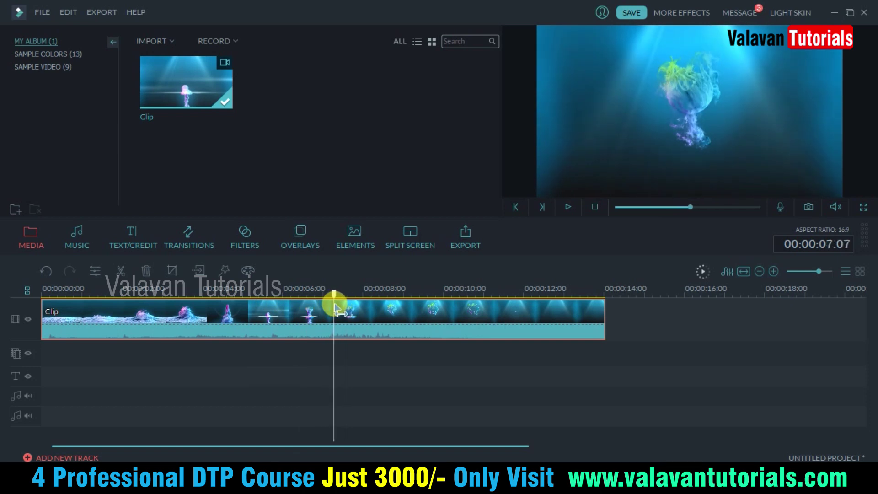
drag(346, 310, 371, 306)
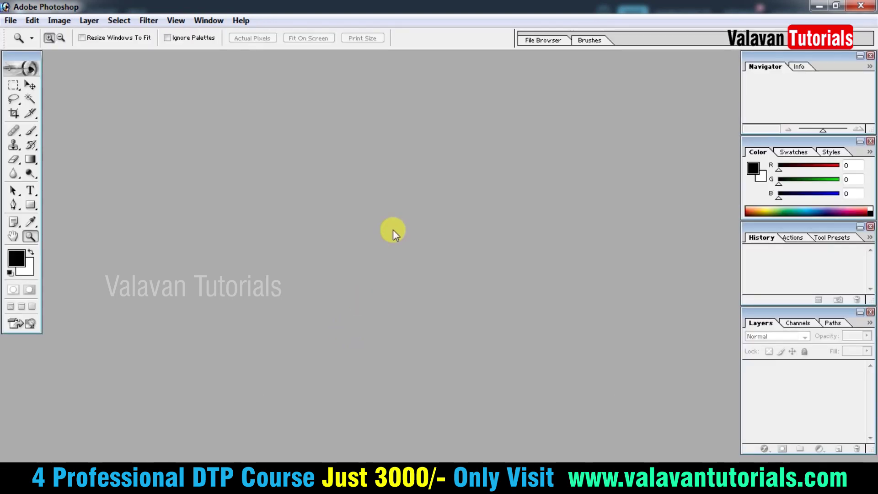
double_click(391, 221)
click(366, 213)
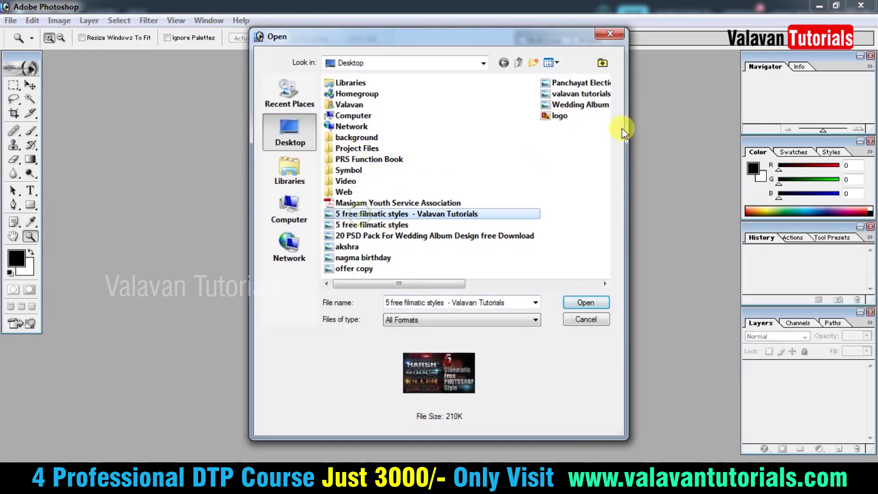
click(558, 116)
click(585, 302)
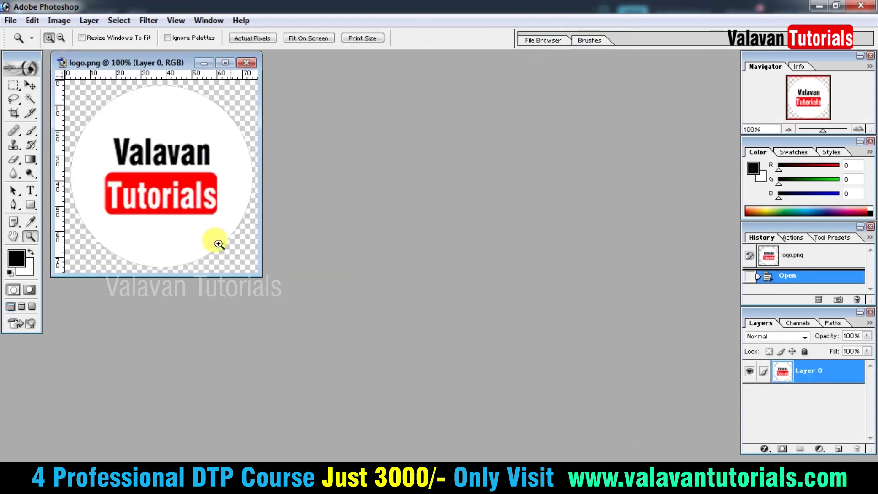
key(f)
key(v)
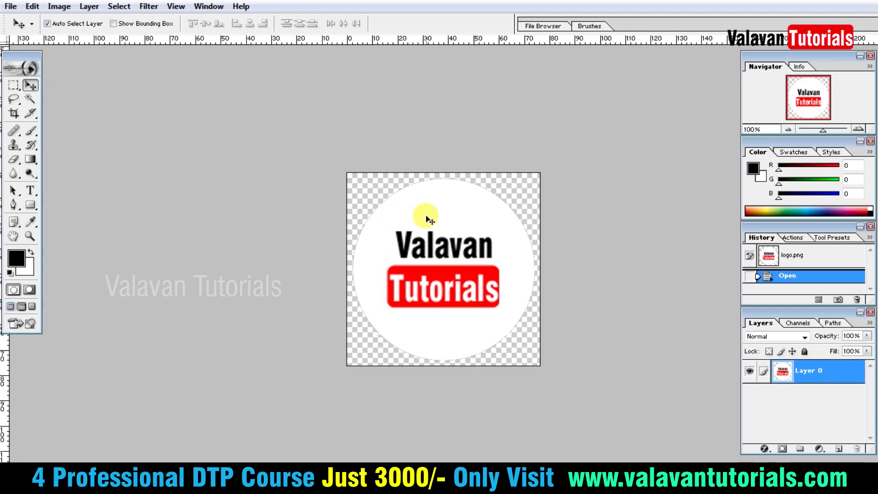
key(ctrl+w)
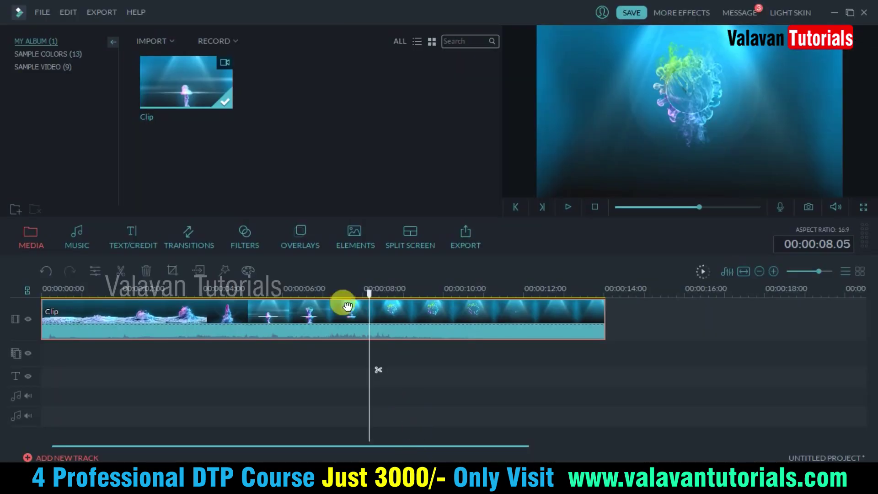
Import the Desktop 'logo' image into My Album, leaving it off the timeline
click(152, 42)
click(182, 58)
click(52, 88)
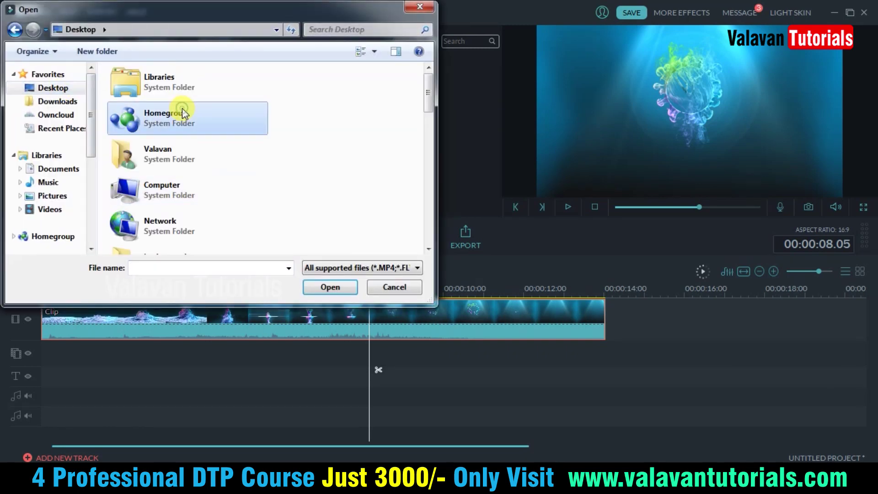
text(logo)
click(342, 292)
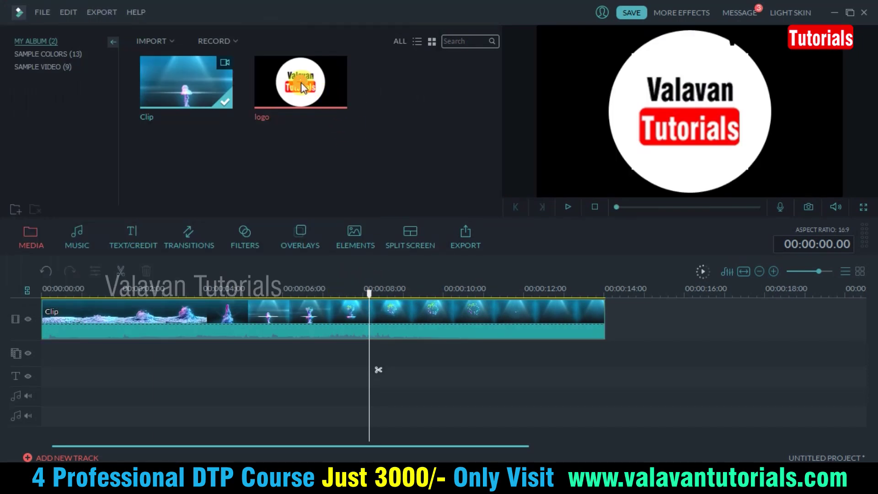
click(338, 101)
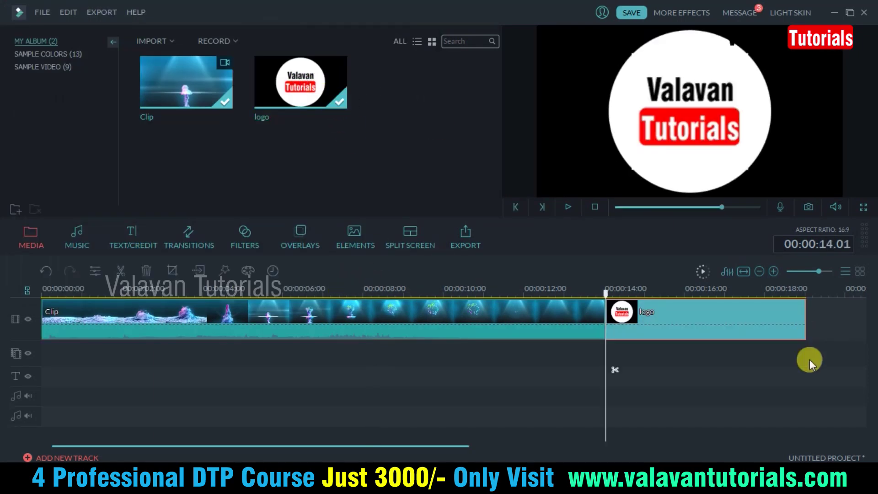
key(ctrl+z)
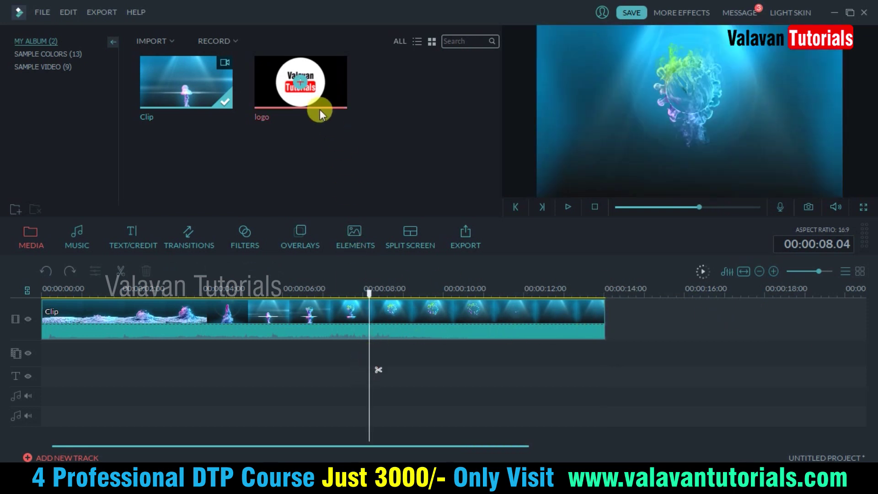
Put the logo on the overlay track at 8 seconds, shrunk and centred in the particle burst
drag(313, 79, 392, 346)
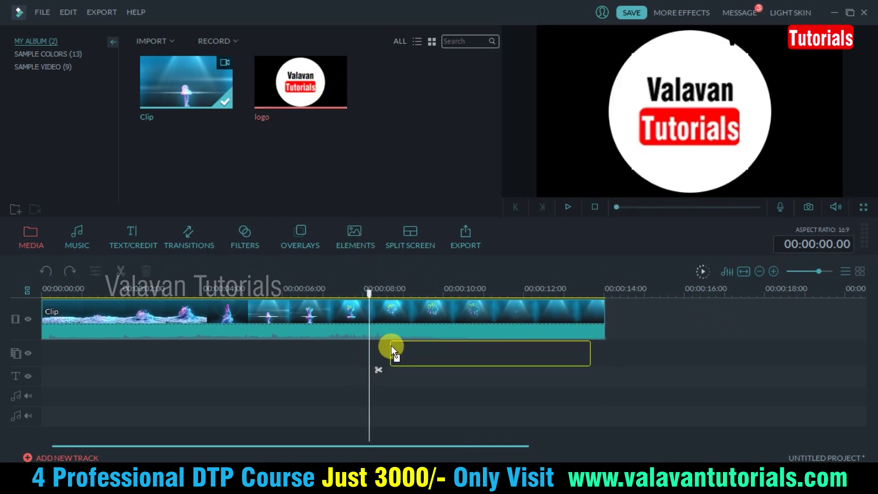
drag(369, 356, 369, 357)
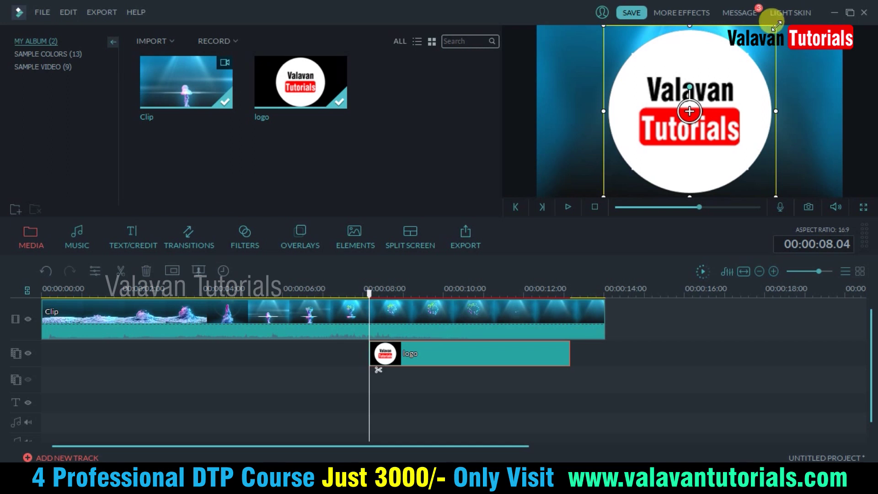
drag(775, 25, 666, 116)
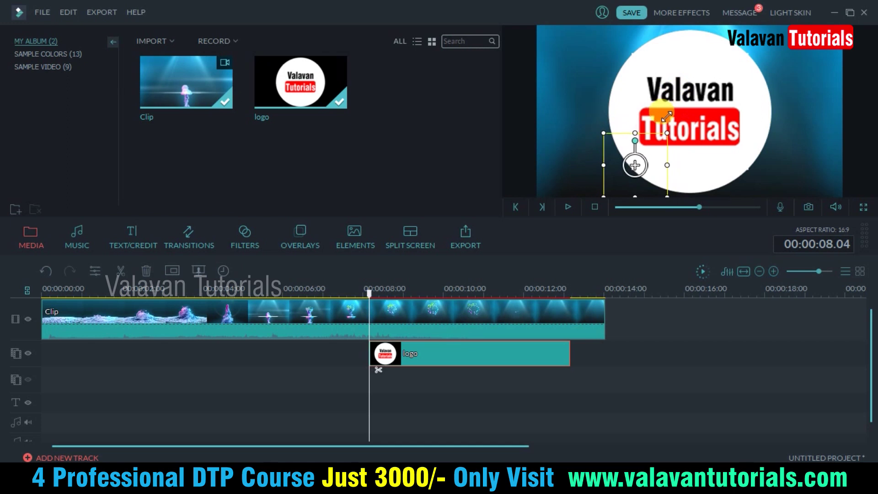
mouse_move(635, 165)
mouse_down()
mouse_move(694, 122)
mouse_move(705, 80)
mouse_up()
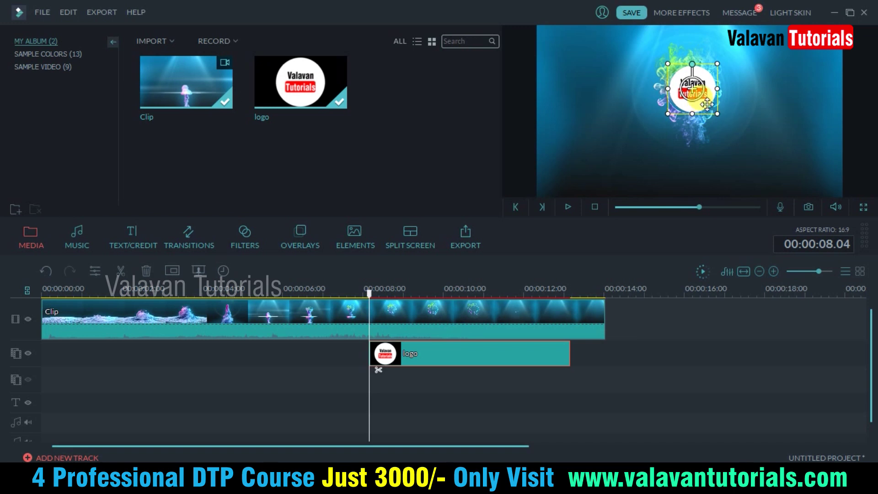
drag(706, 104, 703, 105)
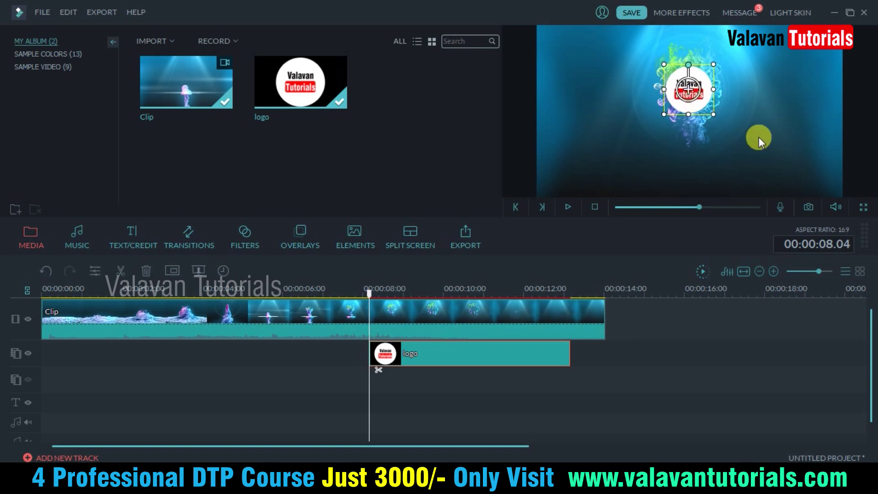
drag(374, 284, 248, 284)
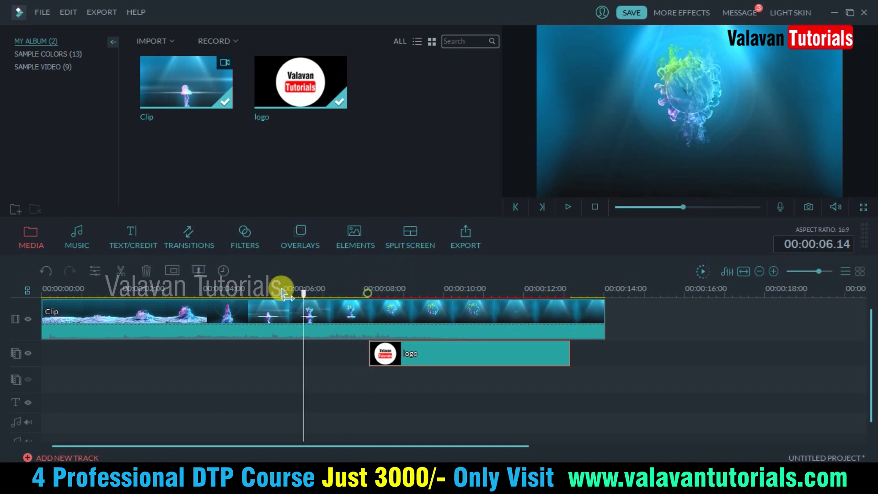
click(566, 207)
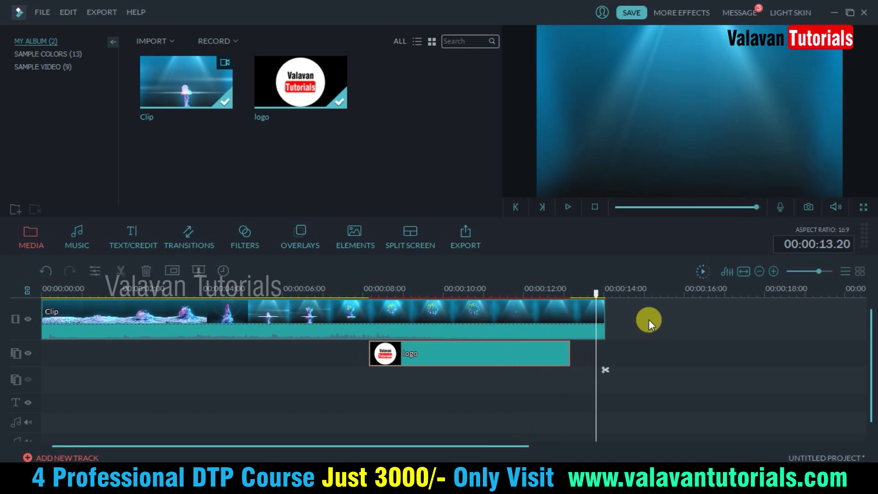
Apply the Photo Spin 4 motion to the logo clip and preview the spin
drag(596, 293, 350, 322)
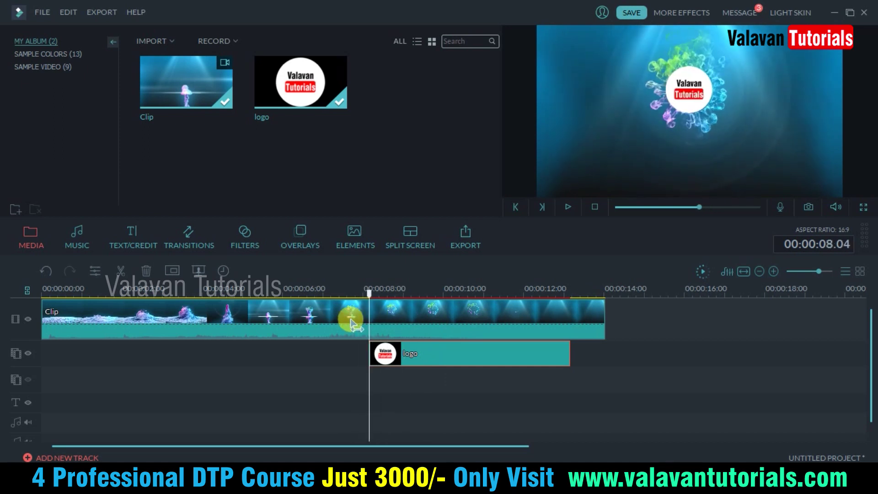
double_click(430, 356)
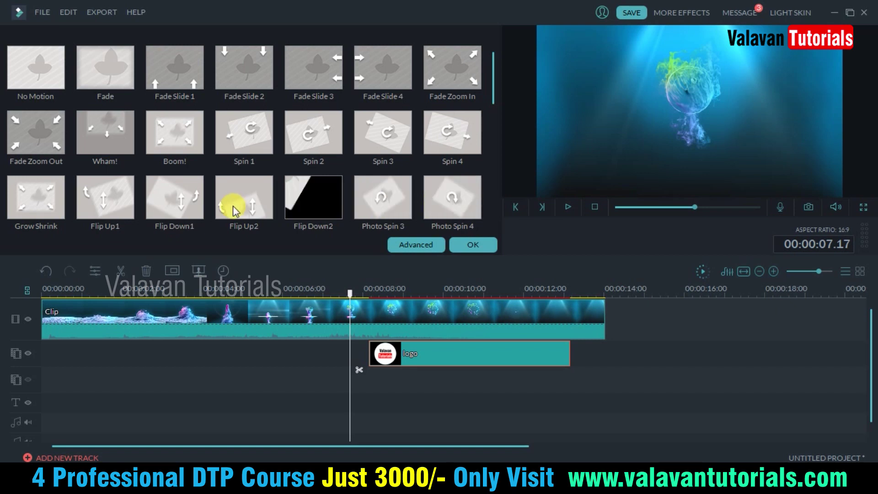
drag(495, 86, 492, 157)
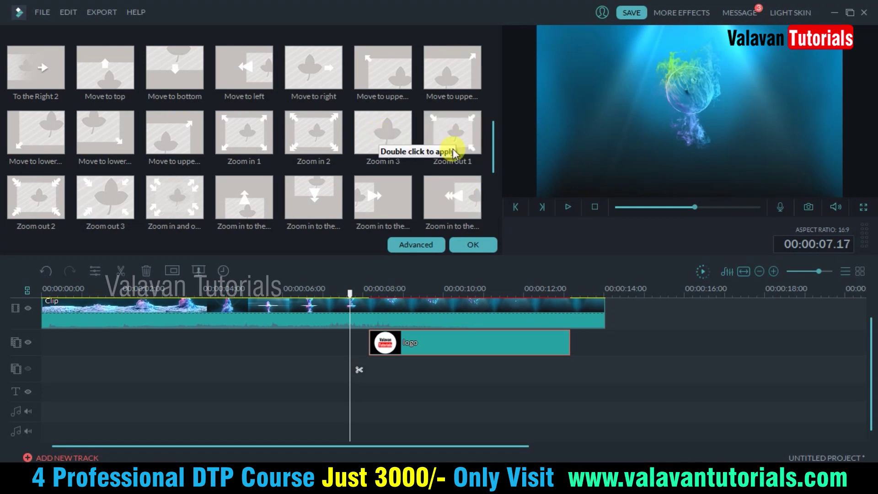
drag(494, 137, 497, 178)
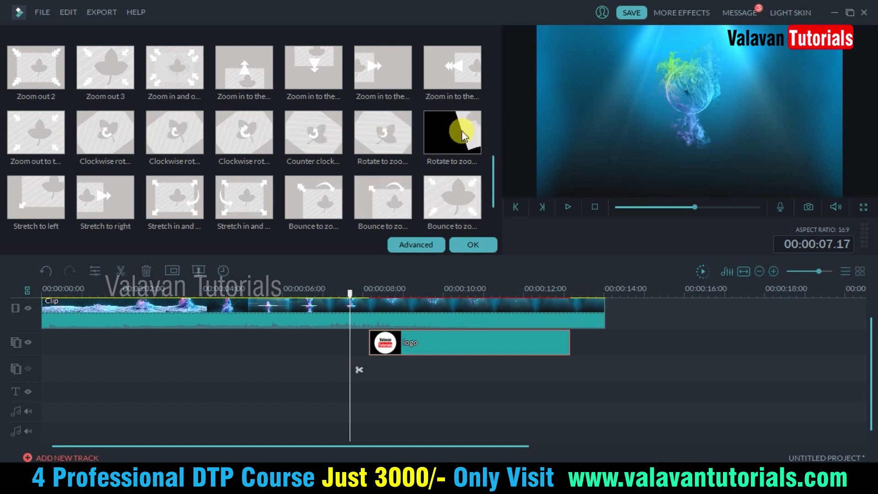
scroll(483, 181, down, 1)
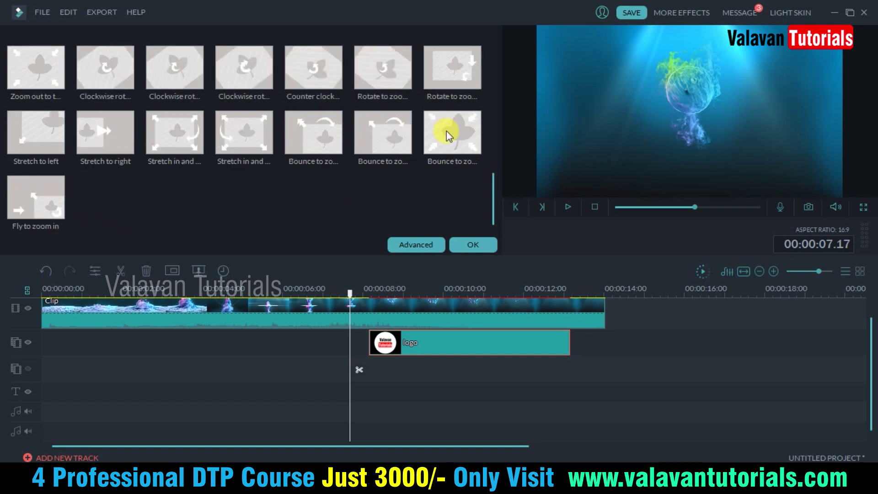
scroll(497, 82, up, 5)
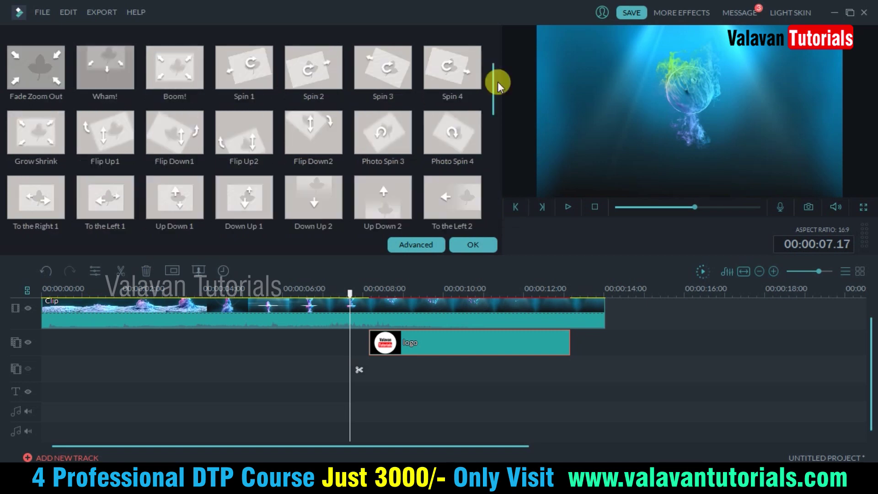
click(460, 137)
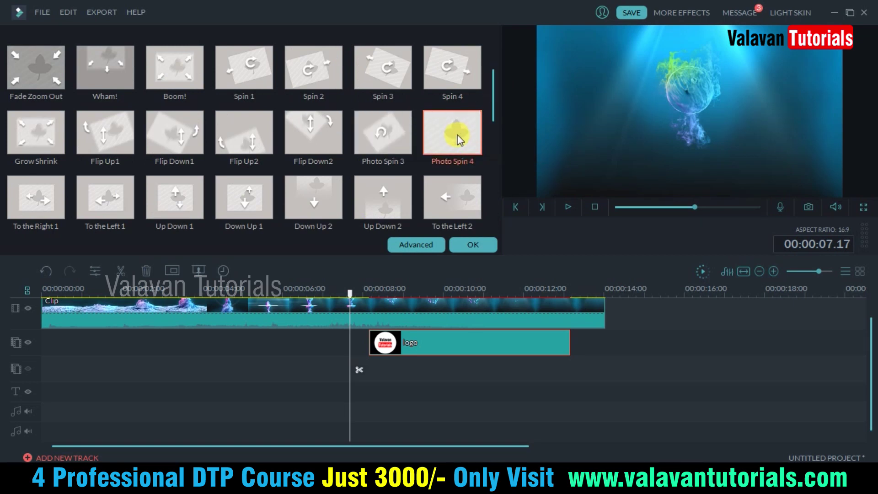
right_click(458, 136)
click(486, 144)
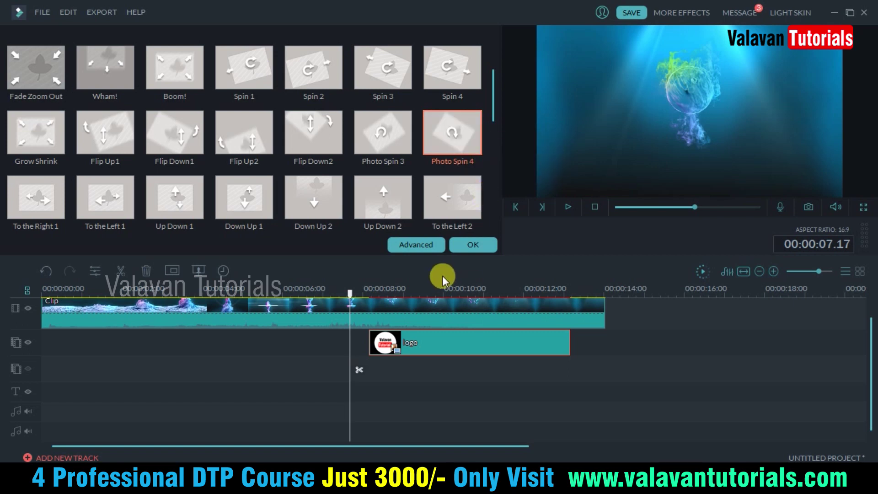
click(567, 208)
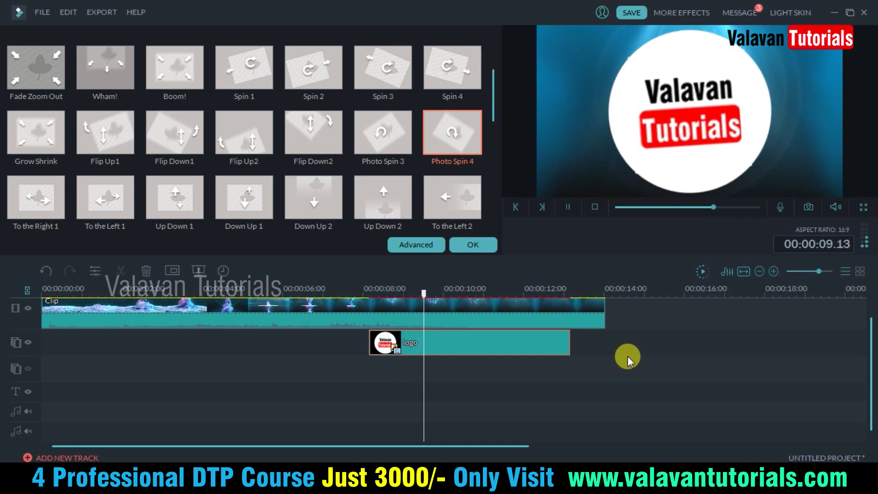
click(547, 337)
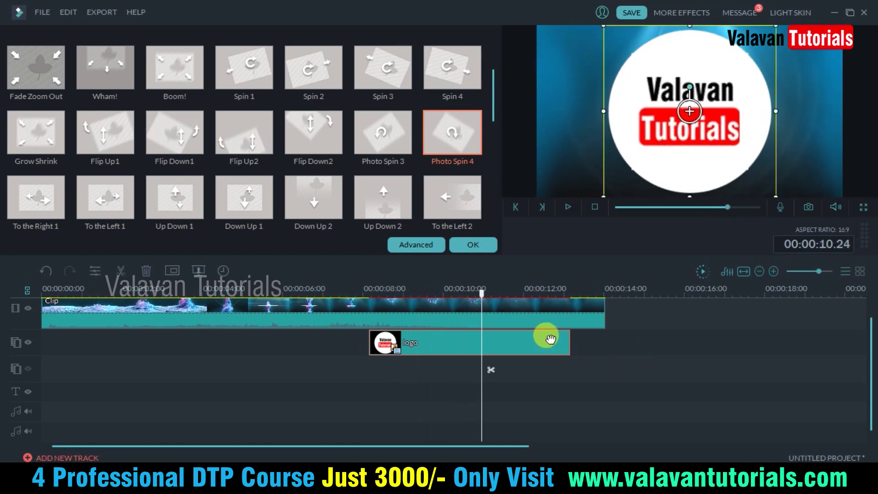
Shrink the spinning logo and position it small at the upper centre of the frame
drag(776, 26, 674, 121)
drag(638, 162, 680, 96)
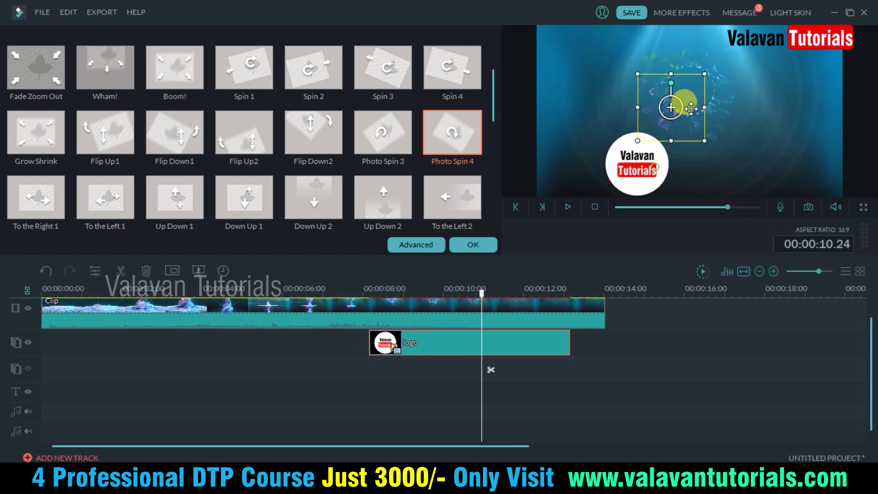
drag(713, 60, 710, 93)
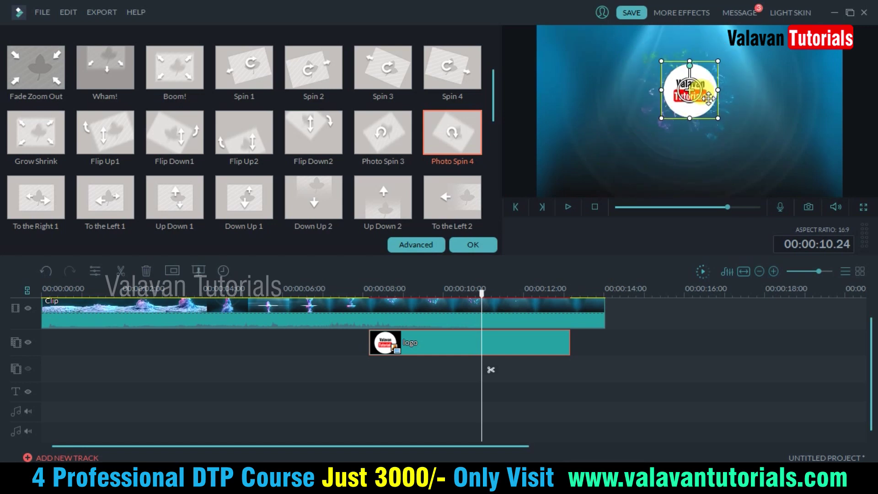
click(473, 284)
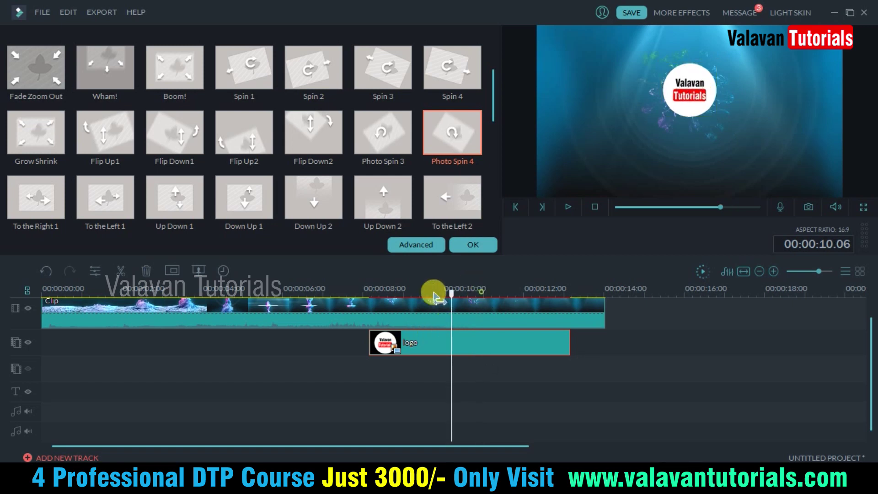
Replay the logo animation from about 7 and 9 seconds to review it
drag(479, 303, 336, 294)
key(space)
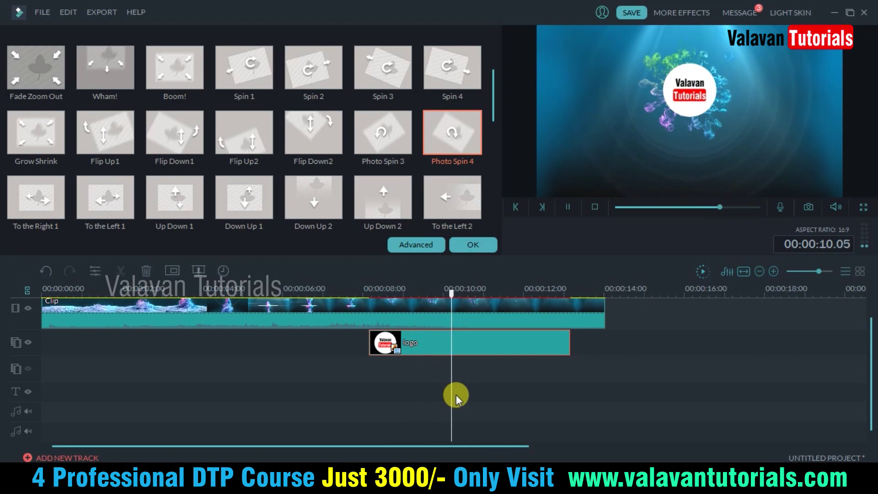
key(space)
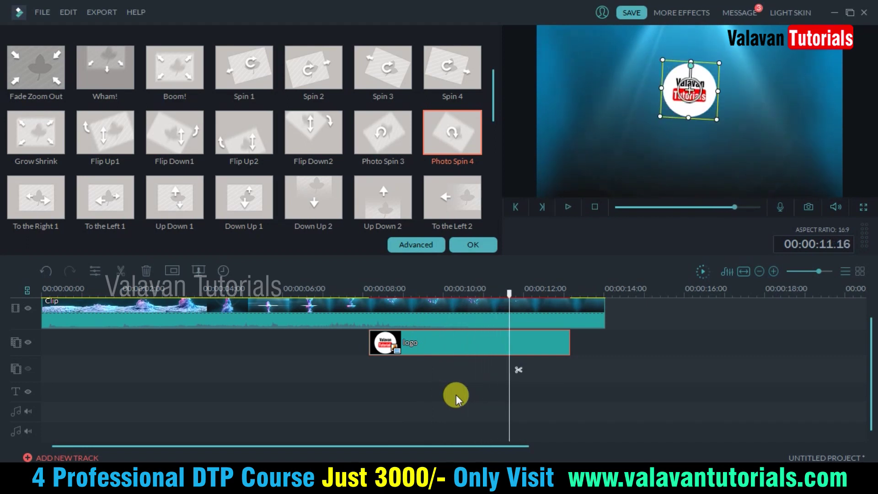
drag(505, 290, 427, 292)
key(space)
key(space)
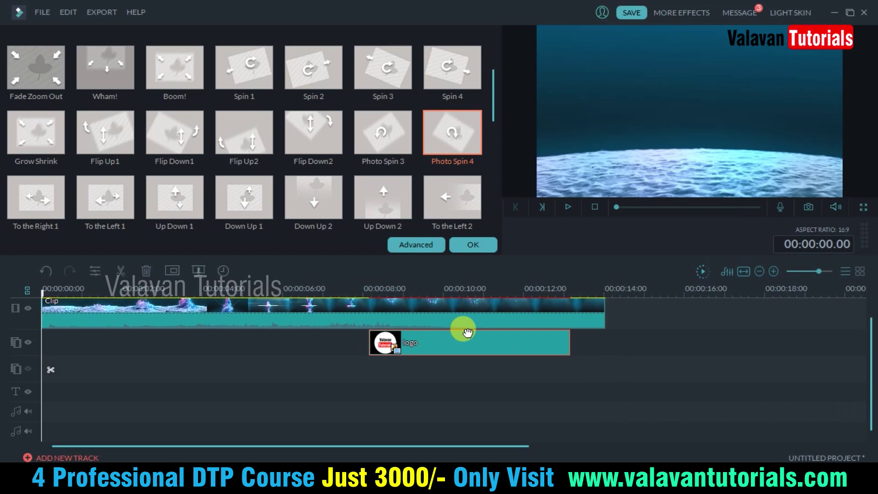
click(640, 344)
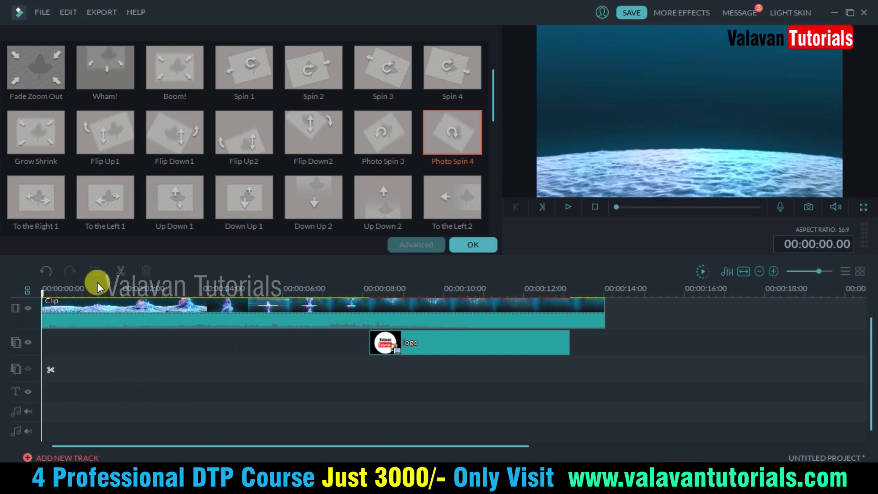
Add the Title 31 'Lorem Ipsum' template at the playhead under the logo and preview it
click(454, 336)
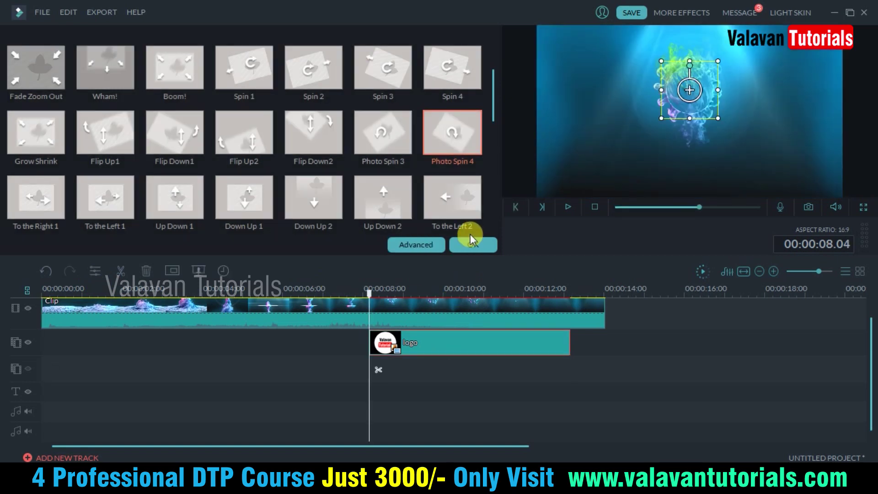
click(476, 247)
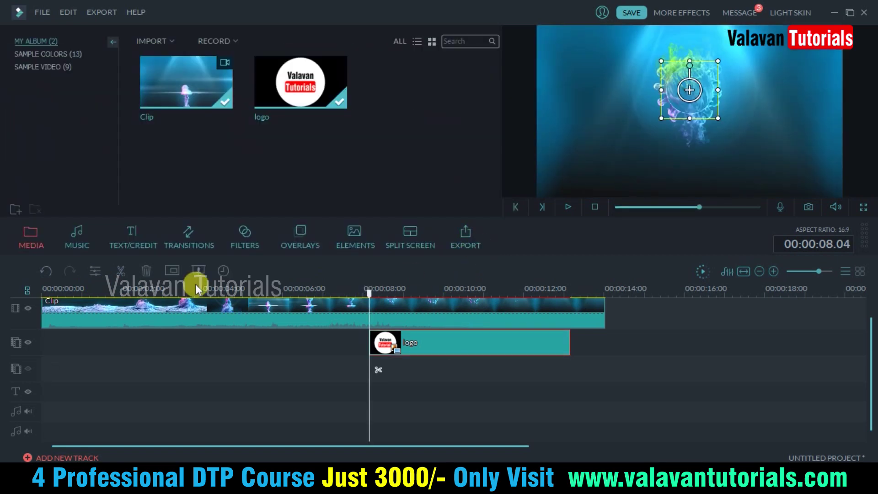
click(136, 235)
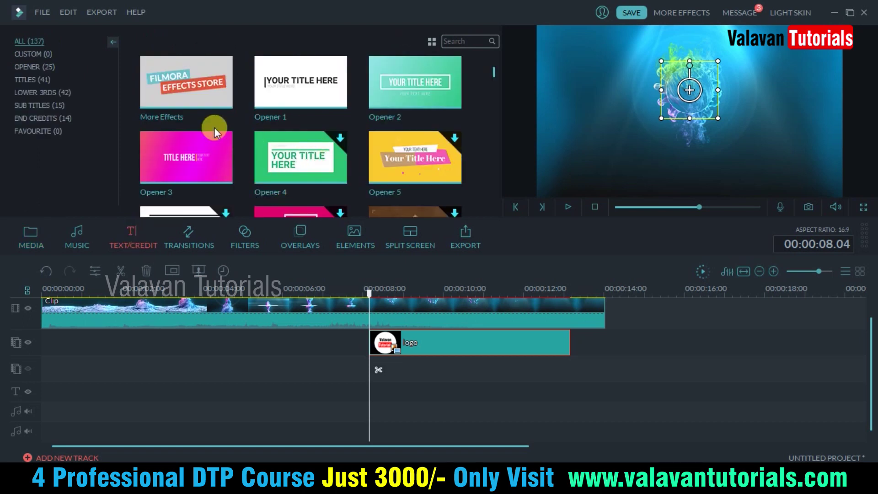
drag(492, 69, 487, 71)
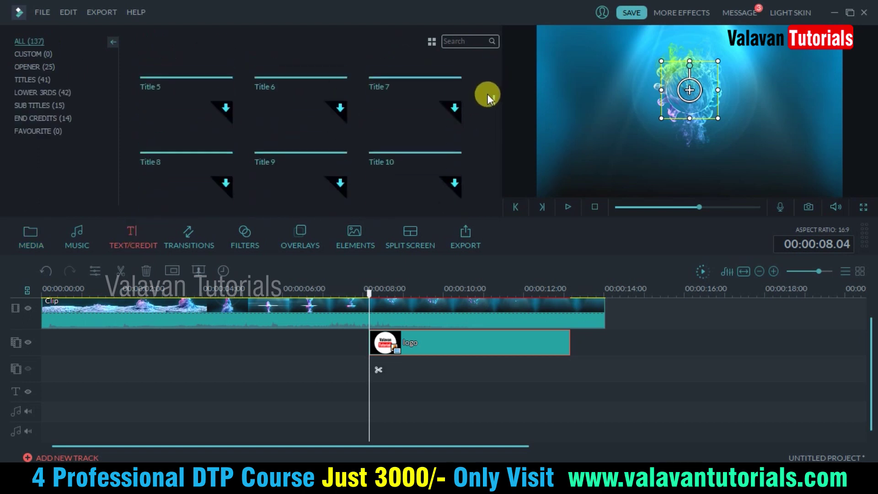
drag(486, 70, 484, 78)
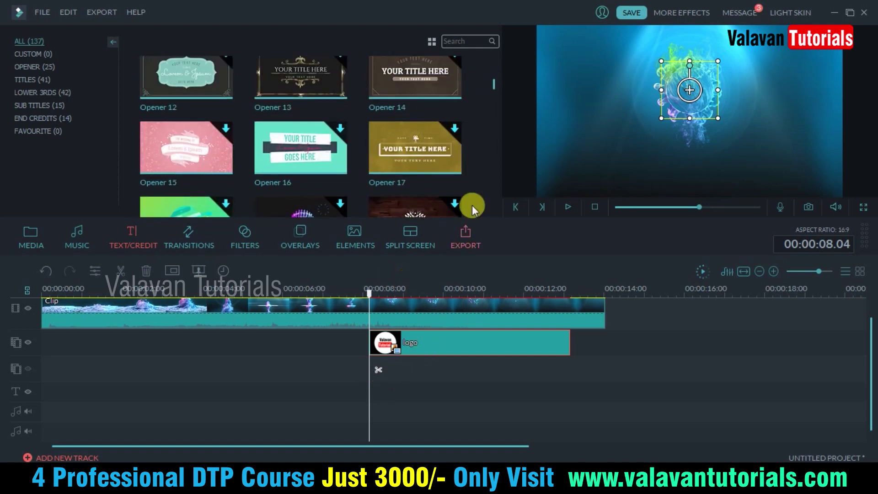
drag(496, 89, 495, 122)
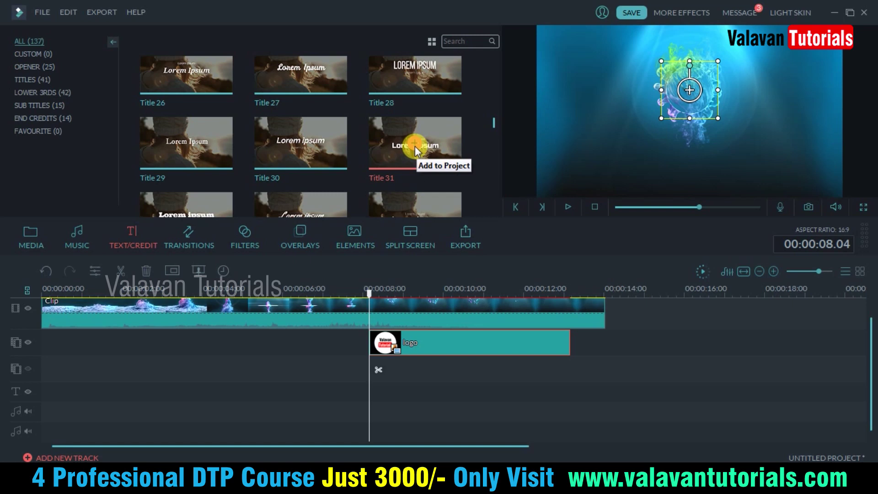
click(415, 145)
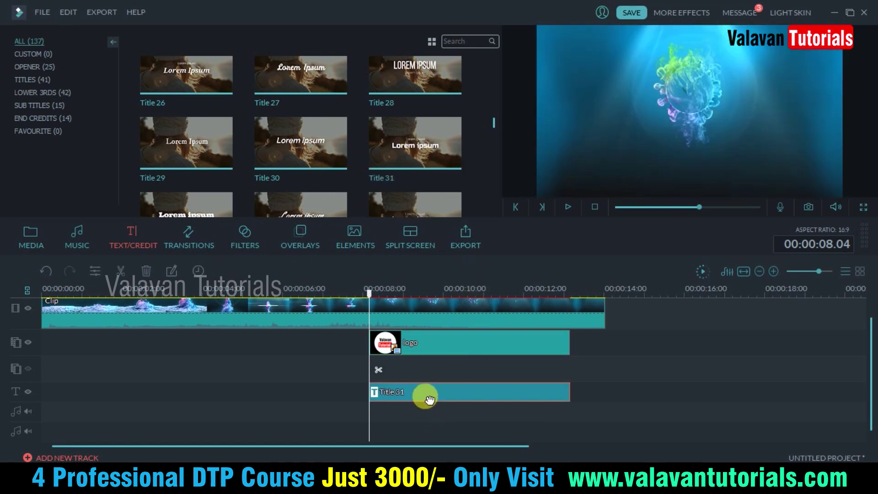
key(space)
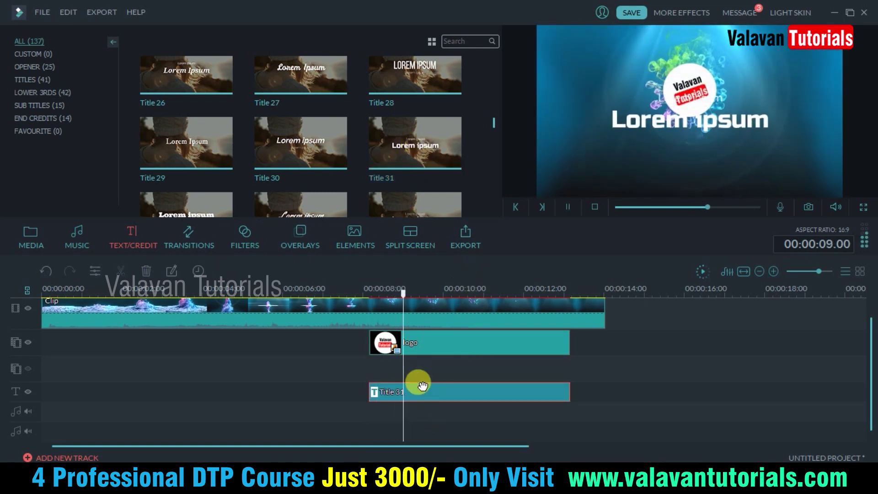
Replace the Title 31 placeholder 'Lorem ipsum' with 'Valavan Tutorials'
double_click(637, 127)
click(660, 94)
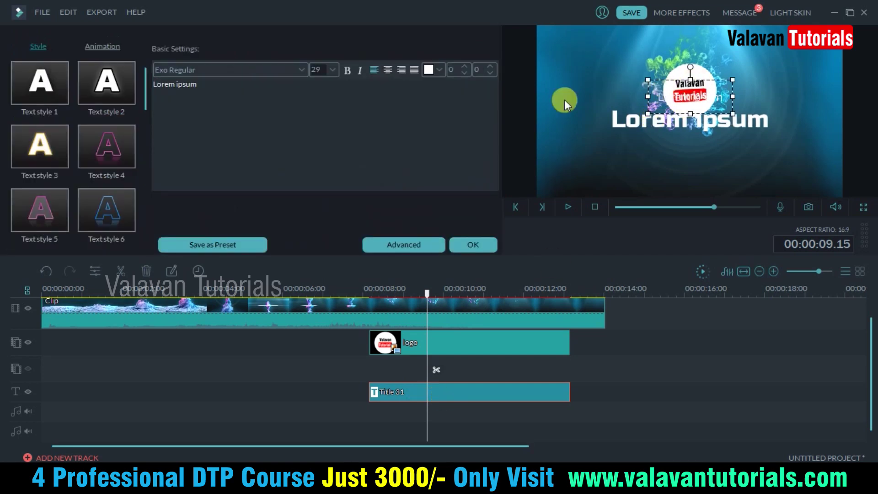
drag(204, 83, 88, 75)
key(BackSpace)
key(ctrl+z)
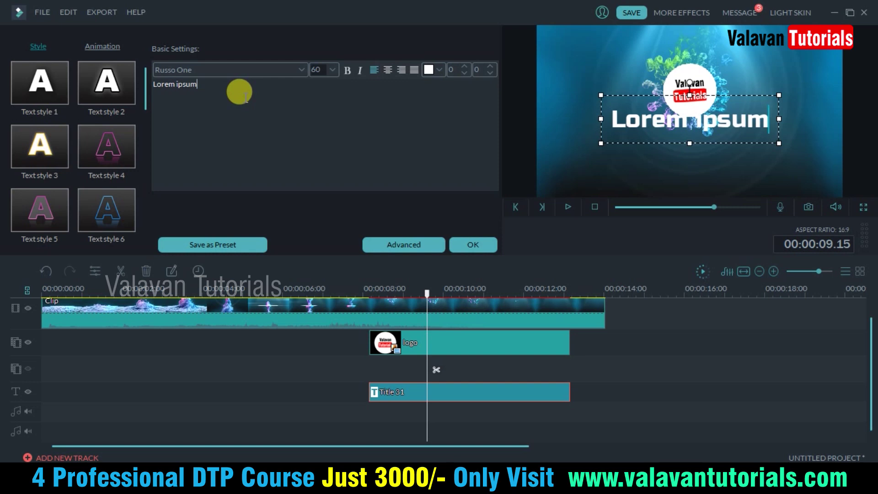
key(ctrl+a)
text(Valavan Tutorials)
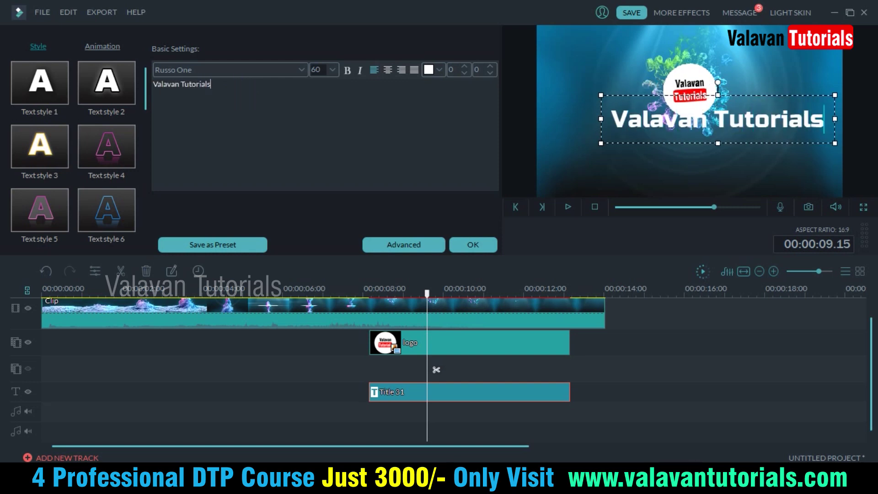
Shrink the title text and centre it just beneath the logo in the preview
drag(601, 96, 657, 103)
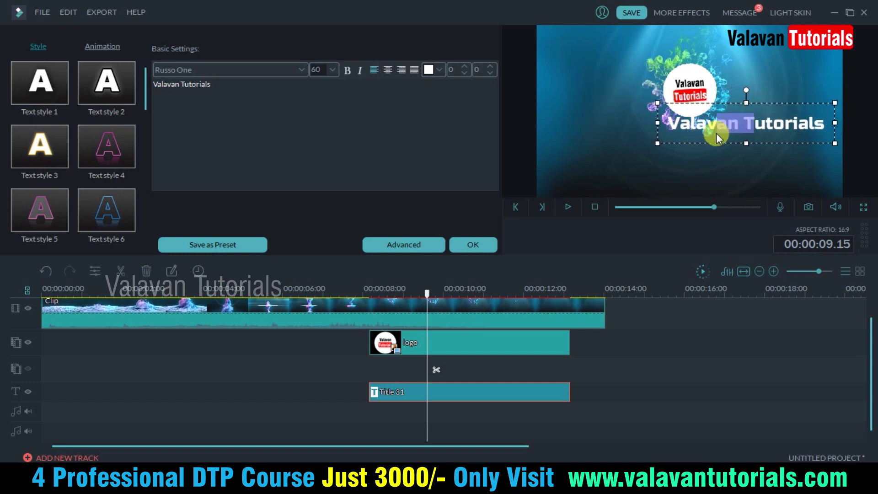
drag(746, 98, 700, 118)
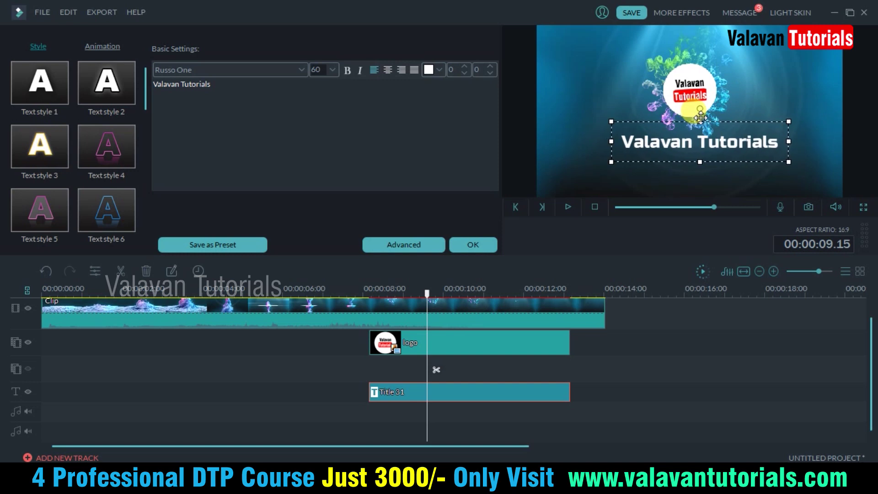
click(630, 388)
drag(430, 295, 329, 294)
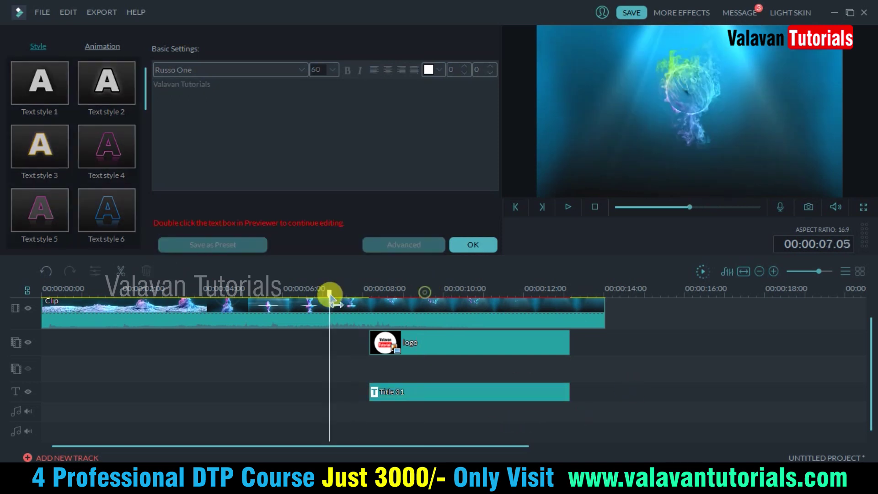
Snap the logo and Title 31 clips to start at the playhead near 00:00:07.19
key(space)
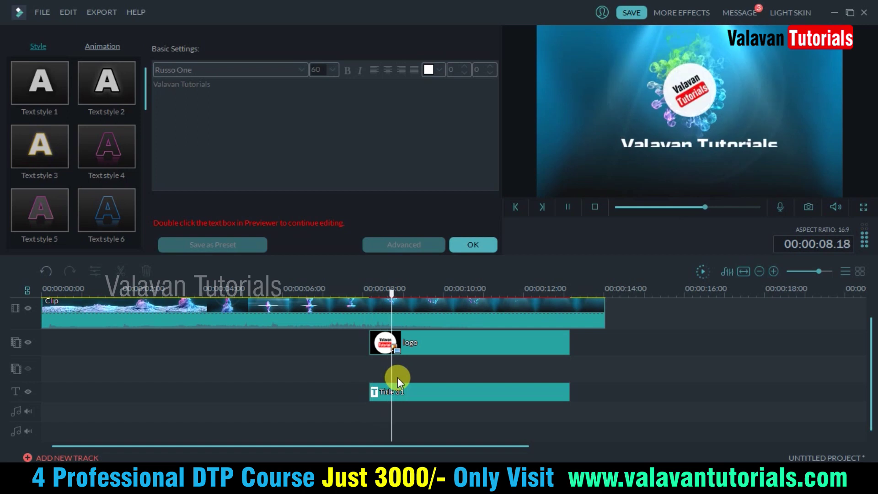
click(444, 298)
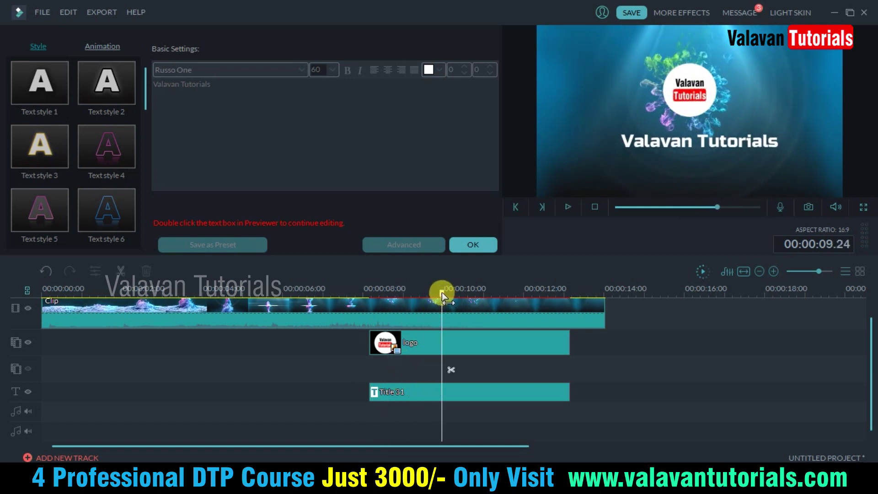
drag(442, 293, 353, 295)
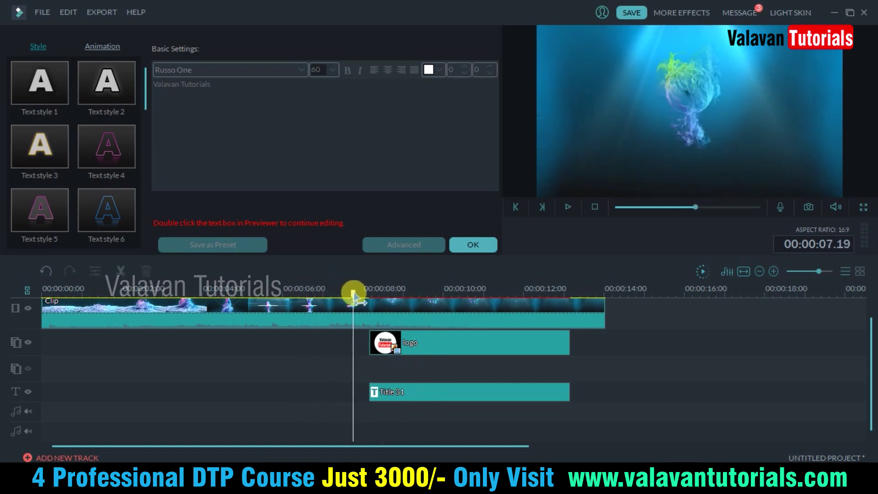
drag(353, 295, 355, 295)
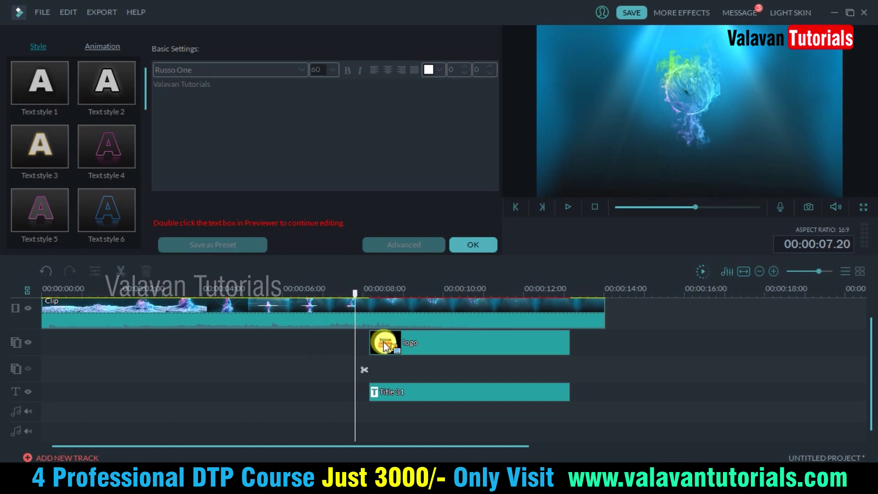
drag(442, 342, 430, 341)
drag(357, 296, 353, 293)
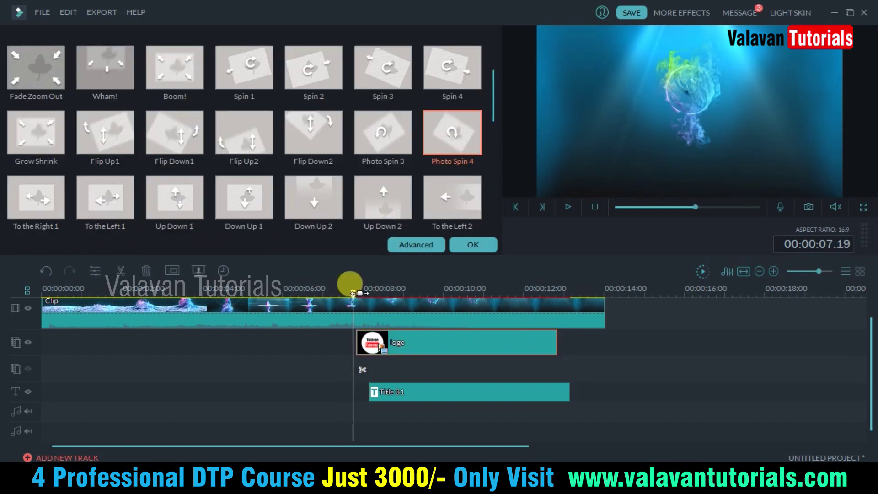
scroll(353, 293, up, 3)
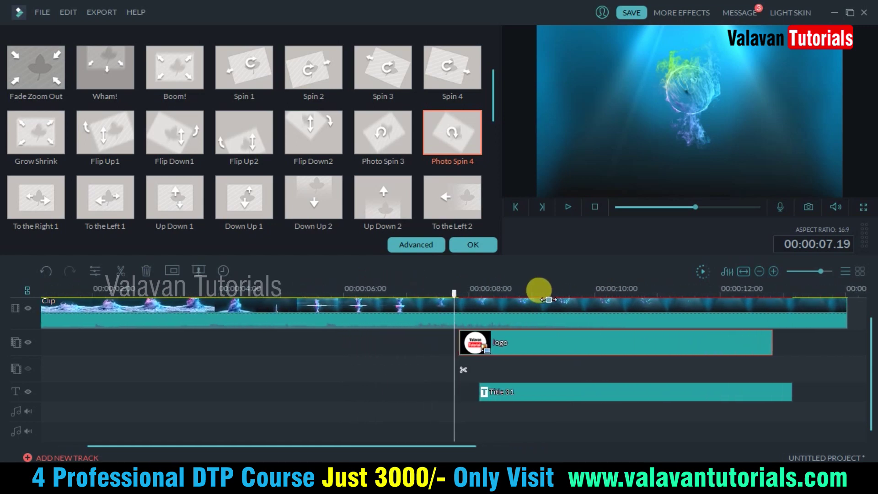
drag(549, 342, 540, 342)
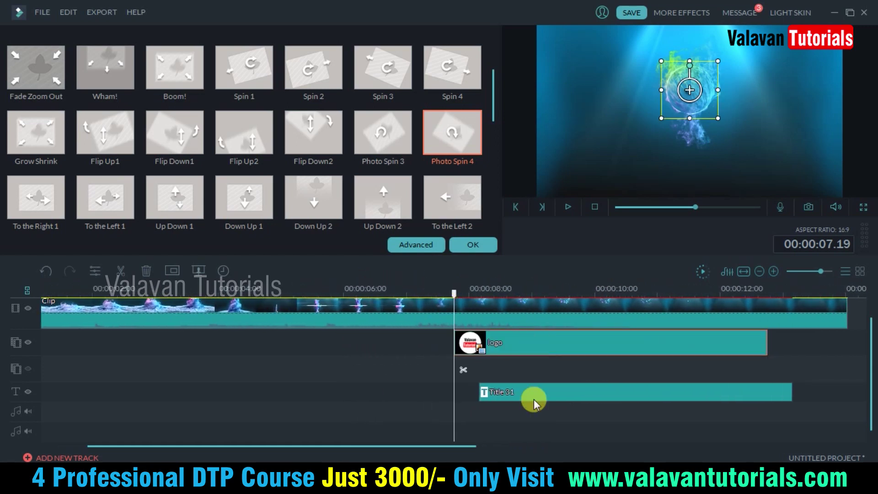
drag(548, 396, 526, 392)
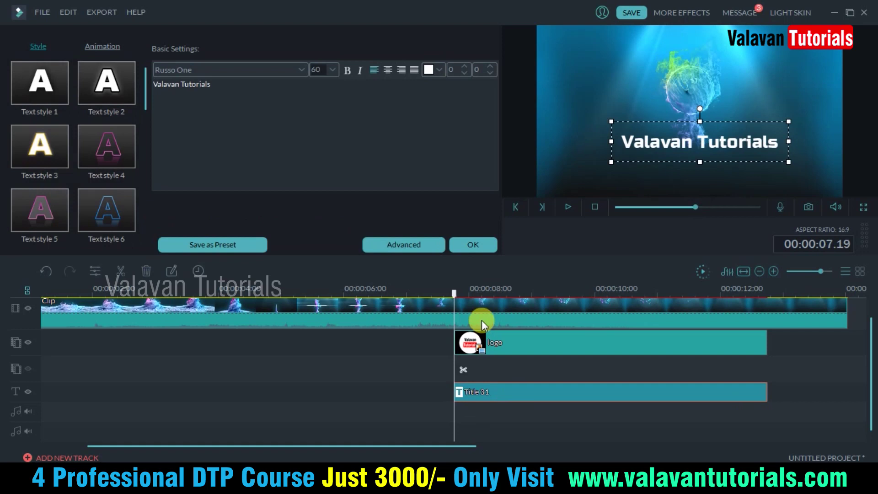
Trim Title 31's right edge so it ends before the logo, then preview the result
click(339, 300)
key(space)
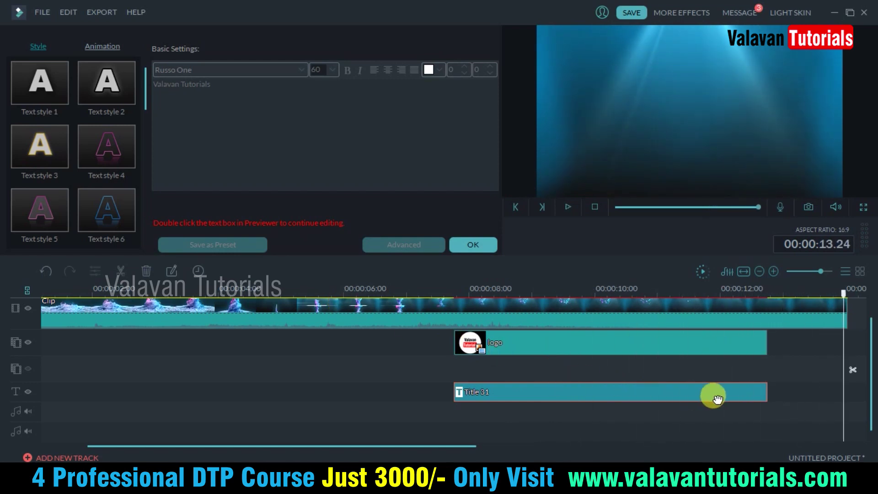
drag(766, 394, 715, 392)
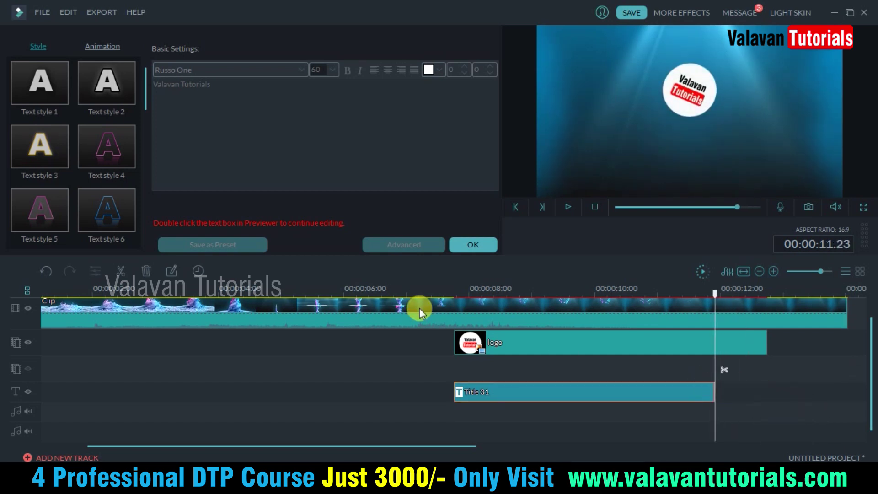
click(567, 290)
key(space)
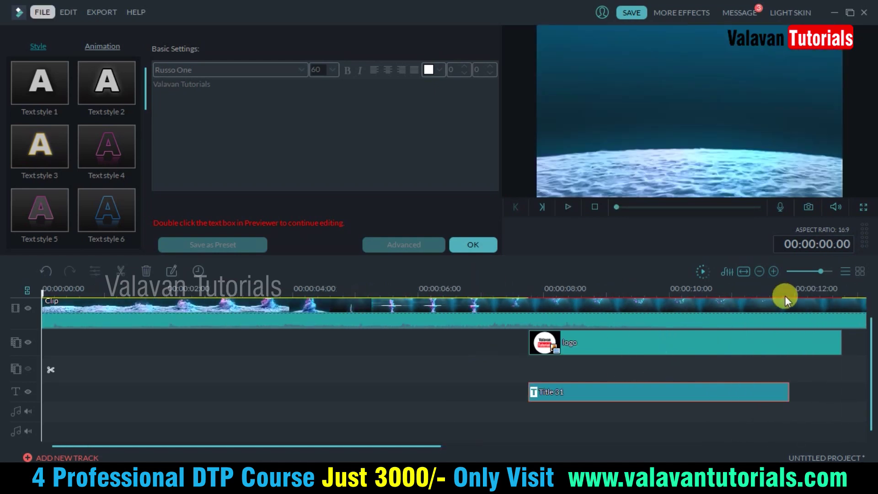
Zoom the timeline to 20-second marks and maximize the editor window
click(794, 271)
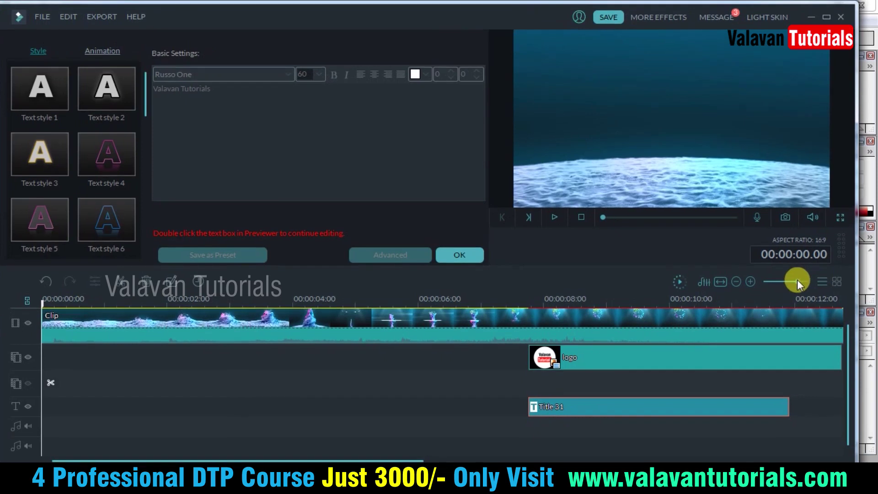
drag(782, 281, 789, 282)
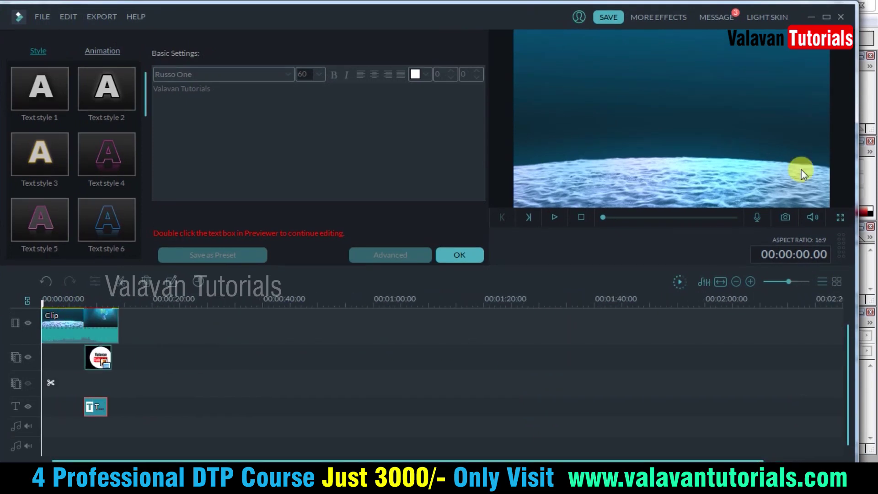
click(827, 17)
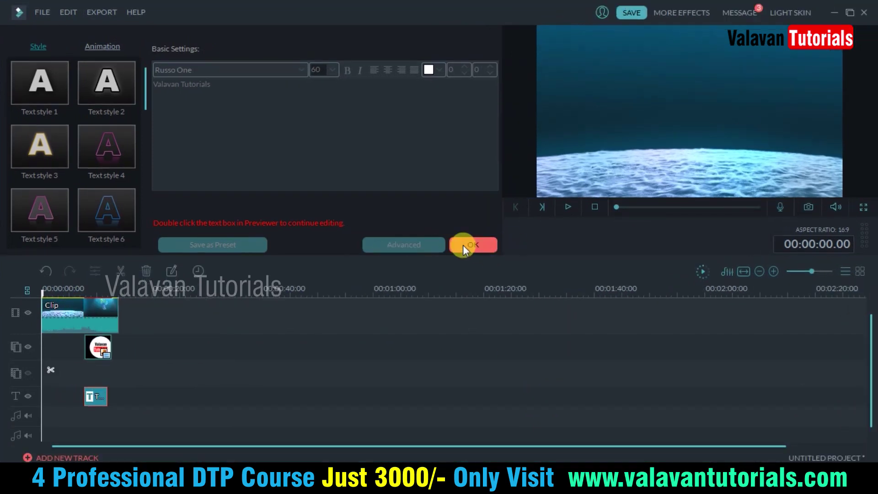
Confirm the title text settings with OK and play the intro full screen
click(464, 247)
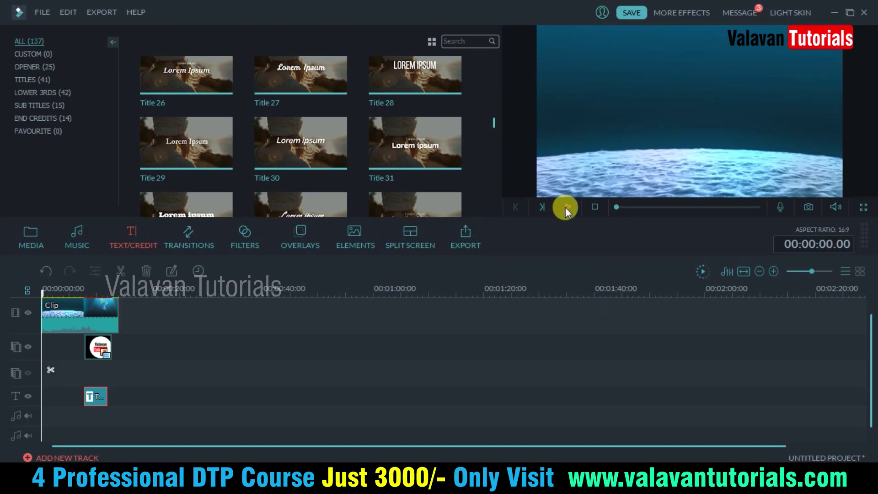
double_click(608, 178)
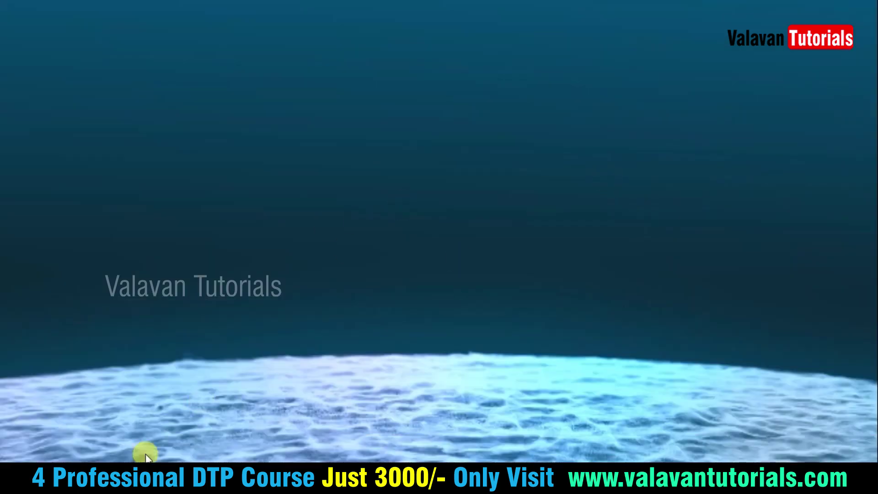
mouse_move(59, 453)
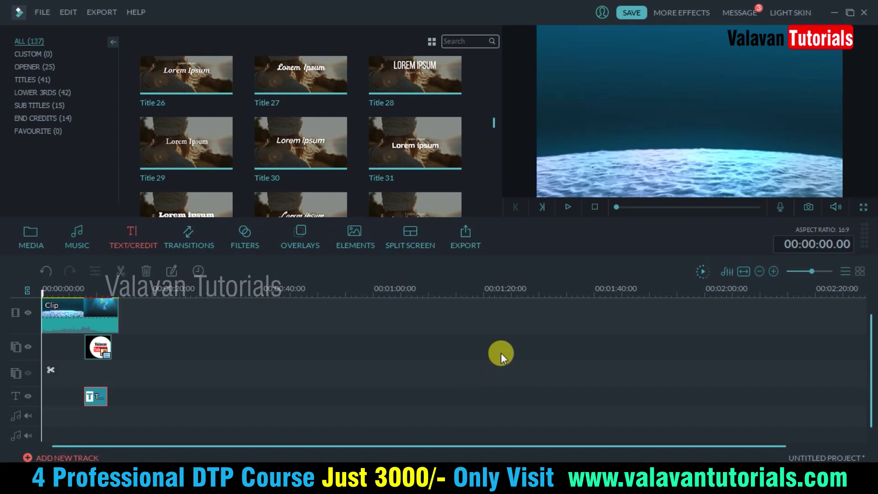
Export the intro as MP4 named 'Intro 1' at 1920 x 1080 to the Desktop
click(475, 237)
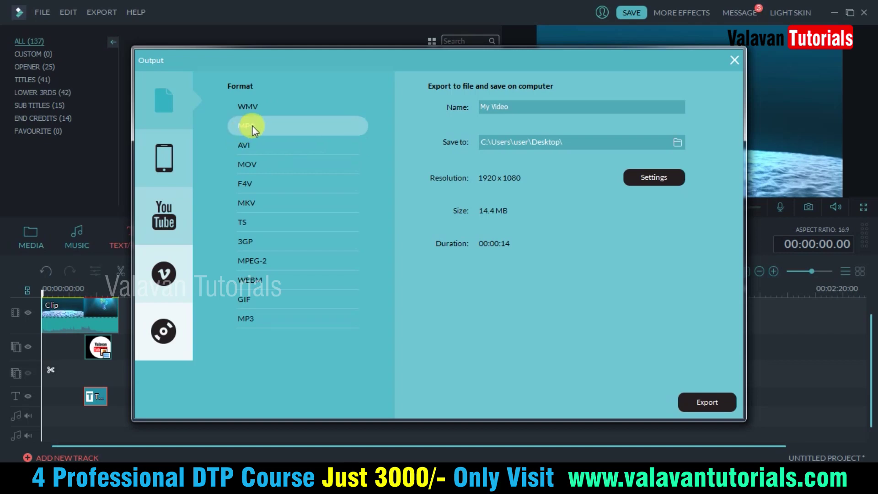
click(569, 107)
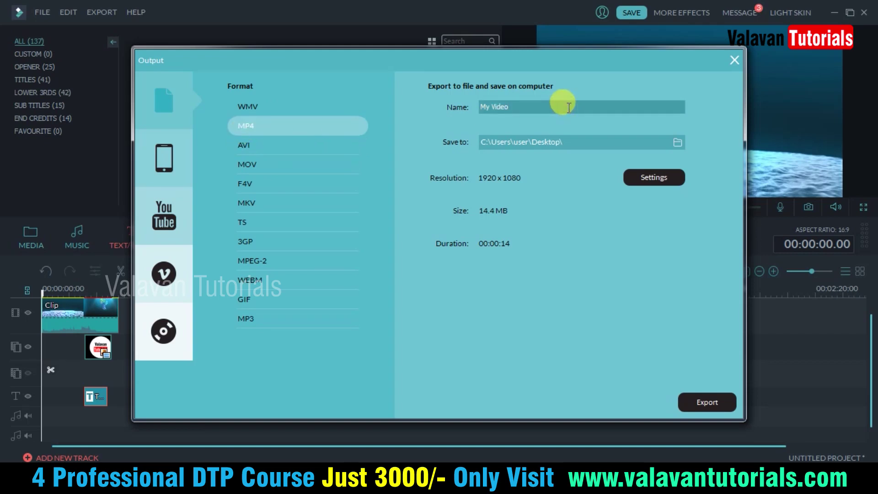
drag(568, 107, 416, 105)
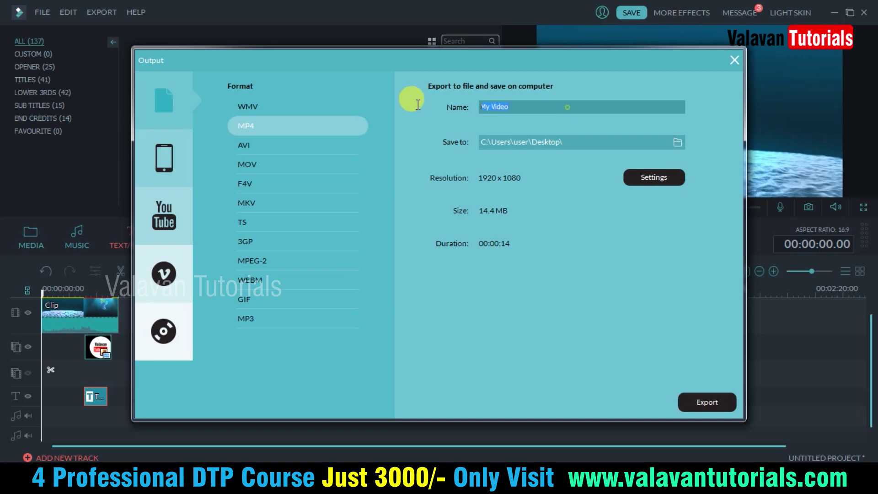
text(Intro 1)
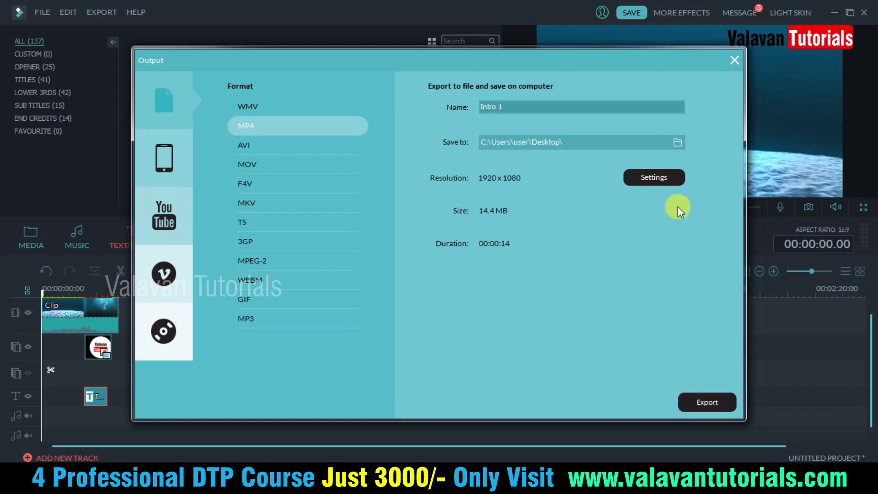
click(712, 401)
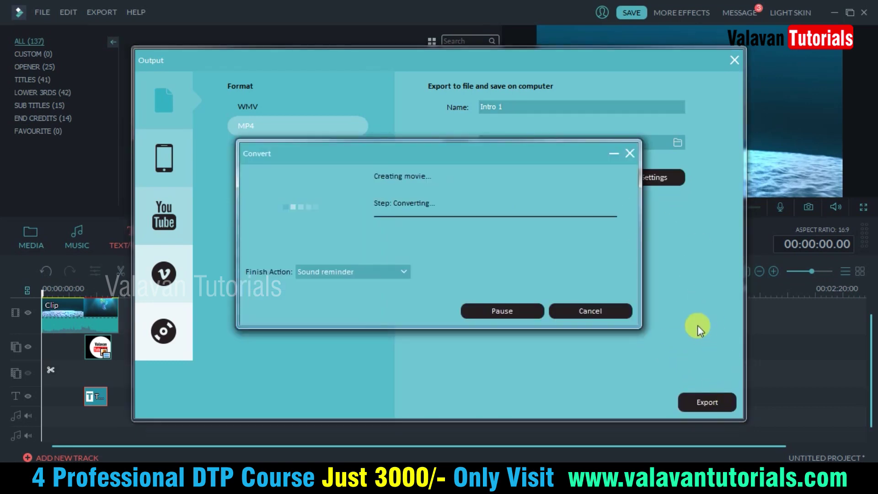